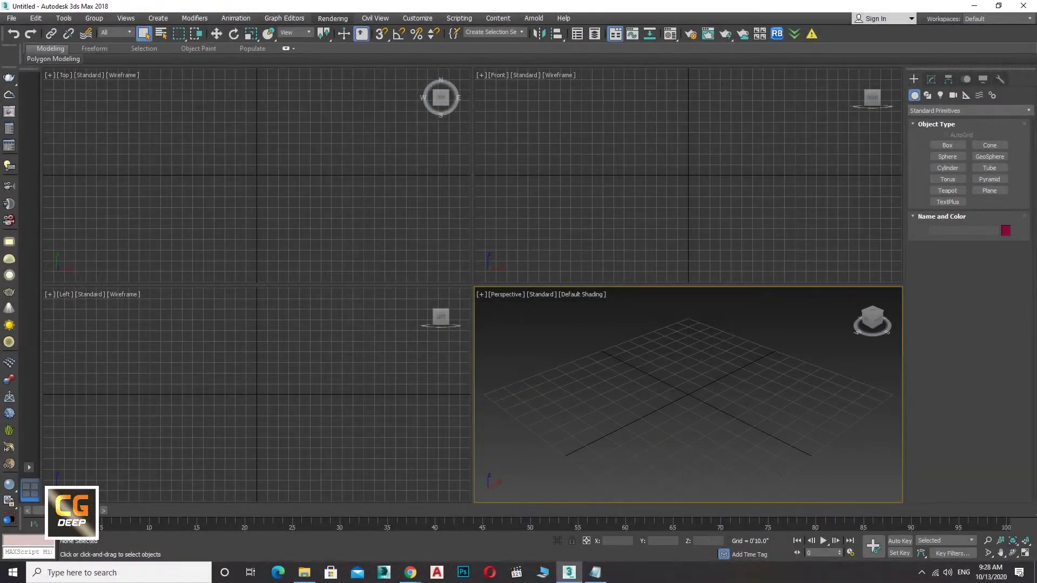
# Step: Open Render Setup from the Rendering menu, with V-Ray Next as the renderer
pyautogui.click(332, 18)
pyautogui.click(346, 75)
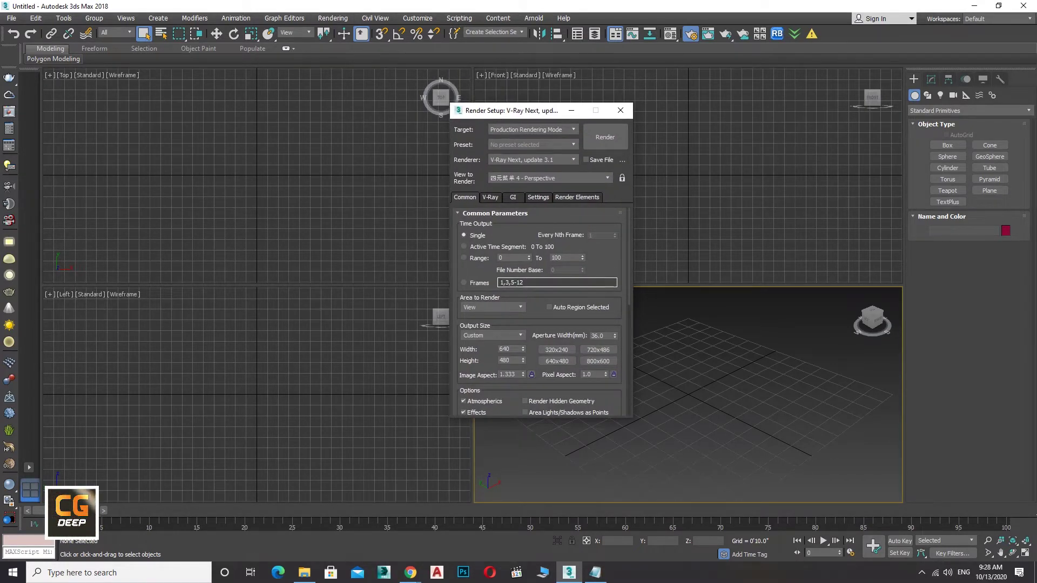
# Step: Set the output size to the HDTV (video) preset at 1280x720, then show the V-Ray tab
pyautogui.click(493, 335)
pyautogui.click(478, 472)
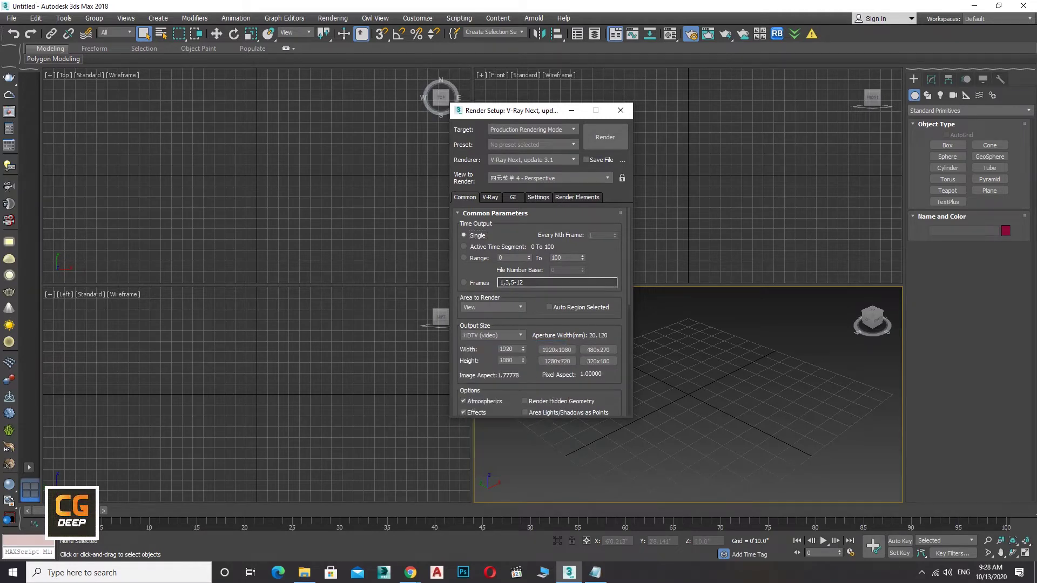
pyautogui.click(557, 360)
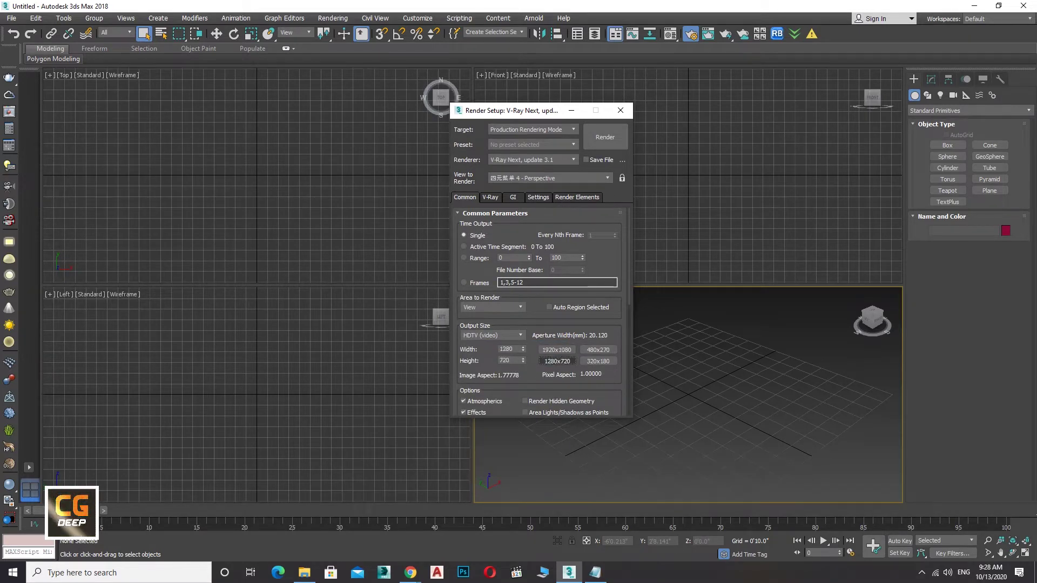
pyautogui.scroll(-5, 540, 308)
pyautogui.scroll(-2, 540, 308)
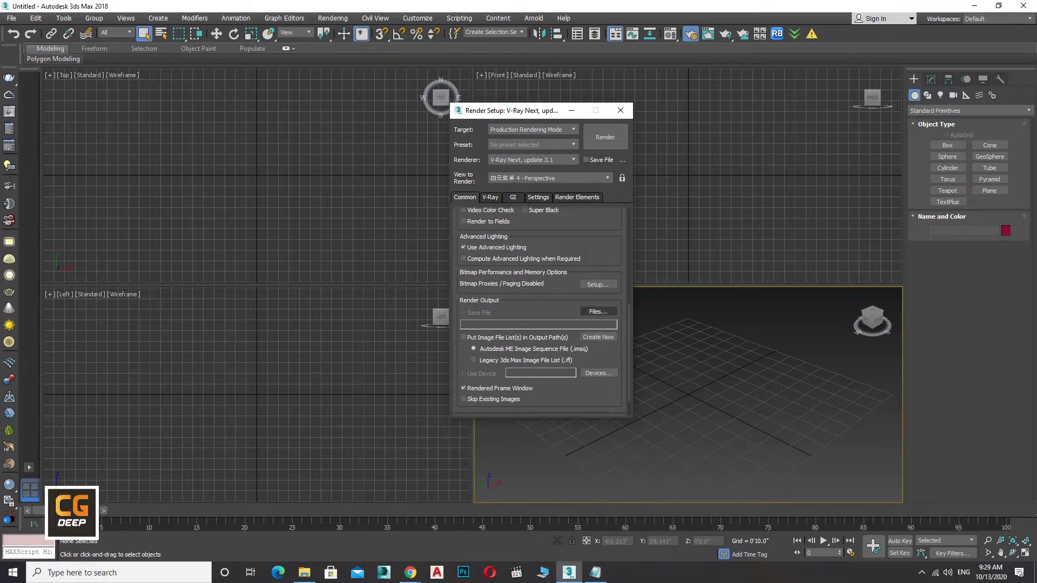
pyautogui.click(490, 197)
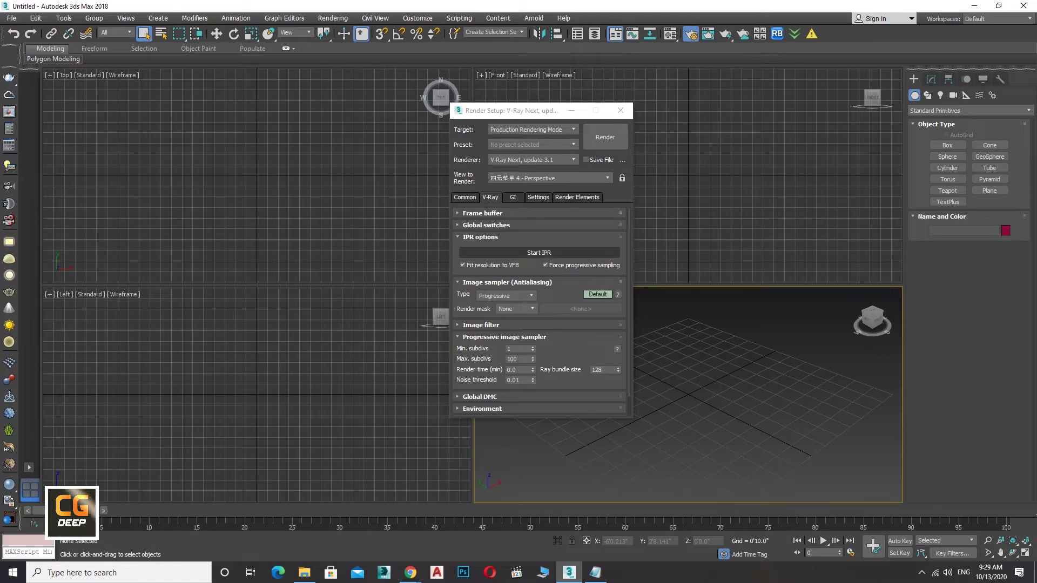
# Step: Switch the V-Ray image sampler type from Progressive to Bucket
pyautogui.click(483, 213)
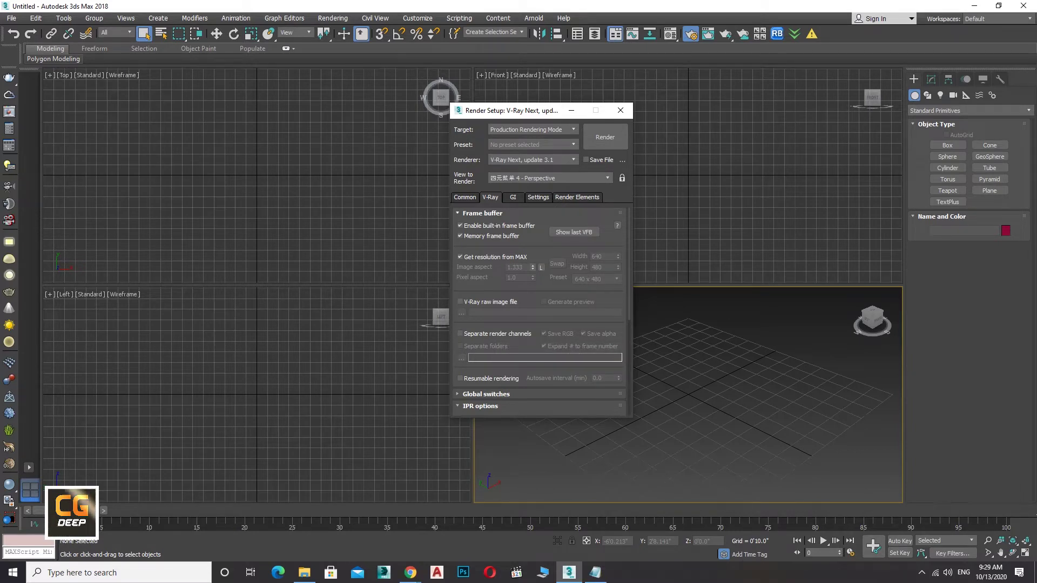
pyautogui.click(482, 213)
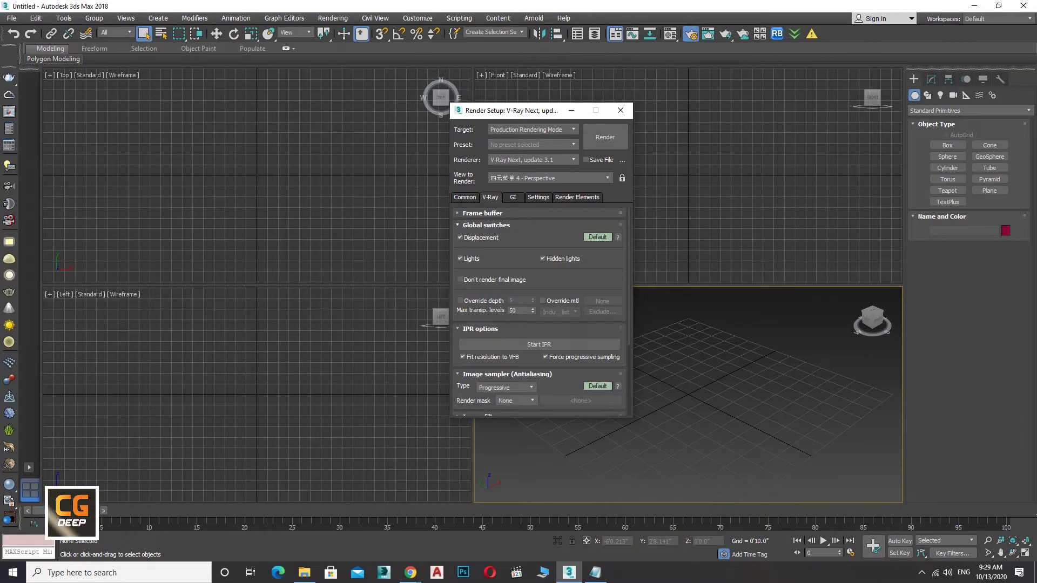
pyautogui.click(487, 224)
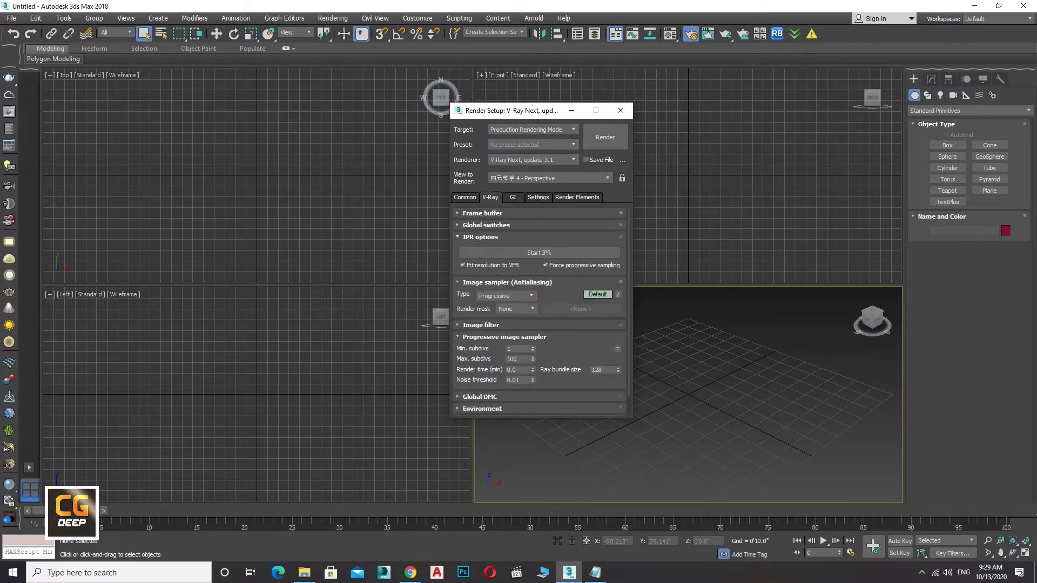
pyautogui.click(480, 237)
pyautogui.click(505, 261)
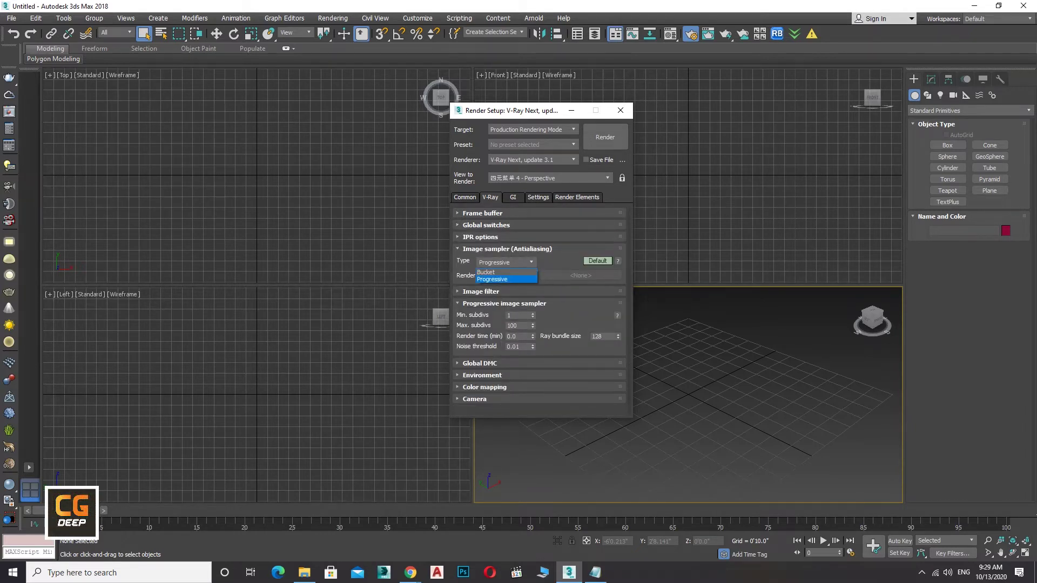
pyautogui.click(485, 273)
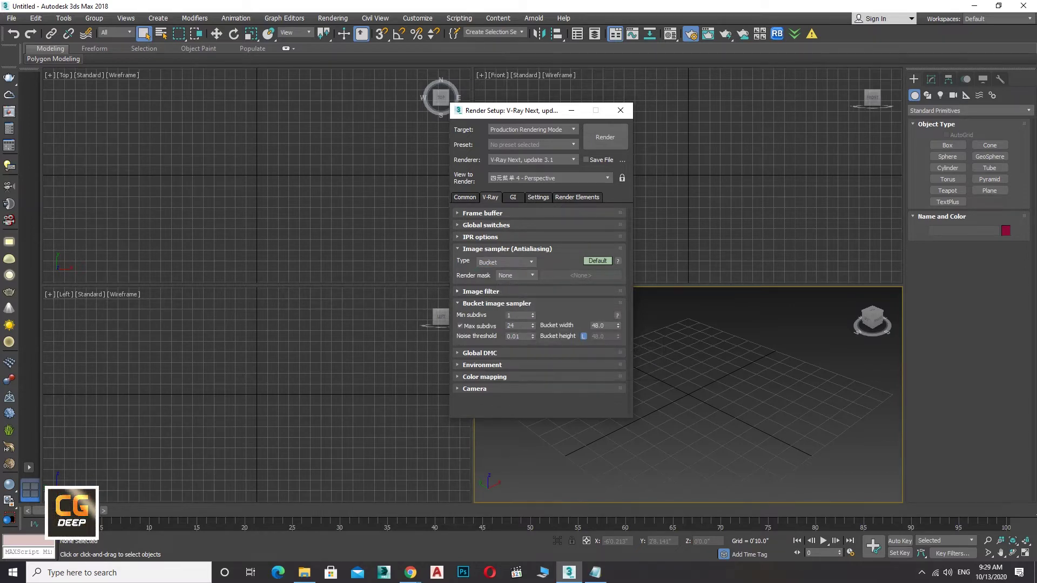
# Step: Lower the Bucket image sampler's Max subdivs from 24 to 4
pyautogui.click(481, 291)
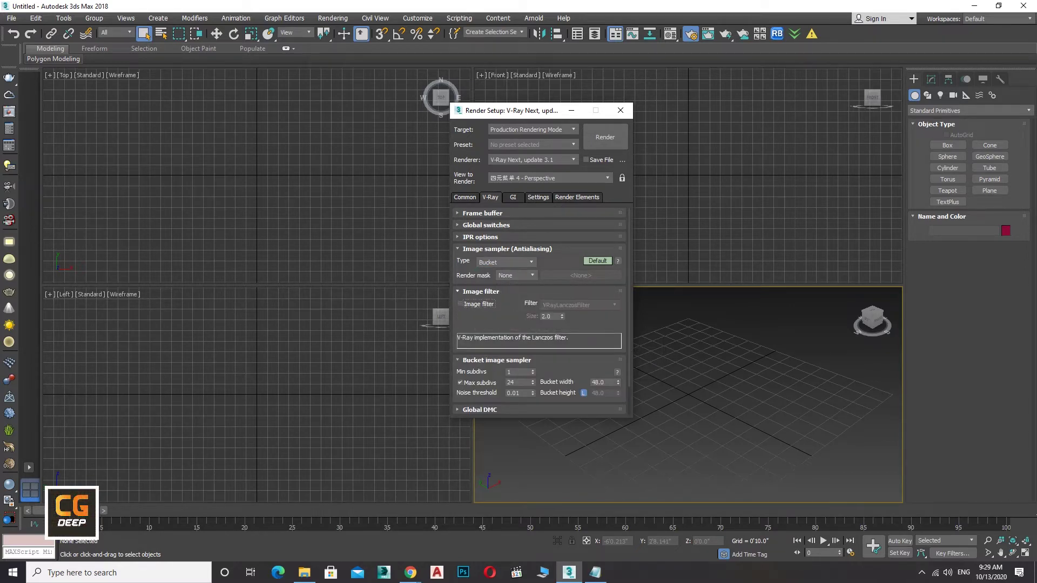
pyautogui.click(481, 291)
pyautogui.doubleClick(518, 326)
pyautogui.write('4')
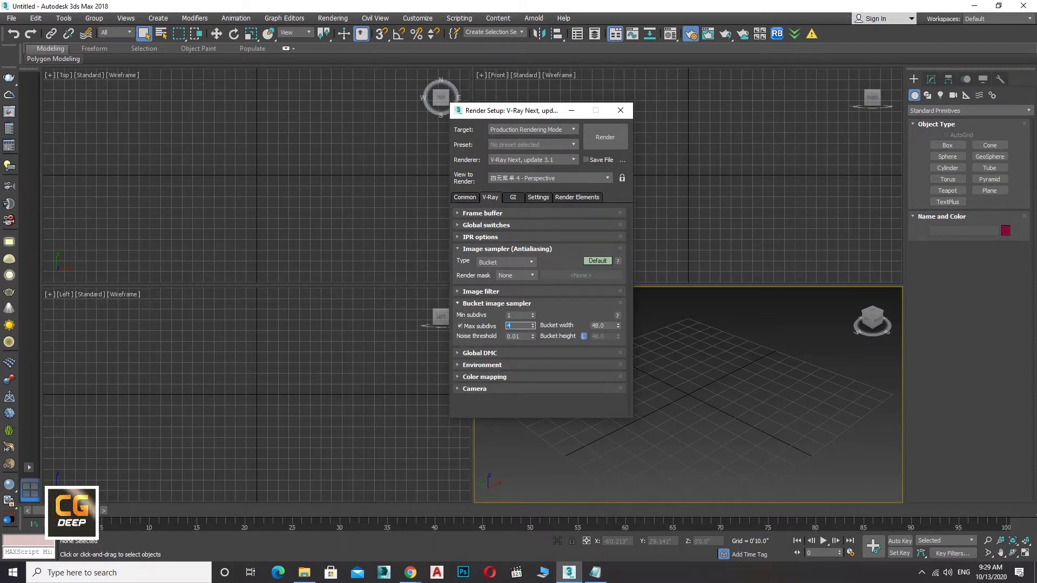
pyautogui.press('Tab')
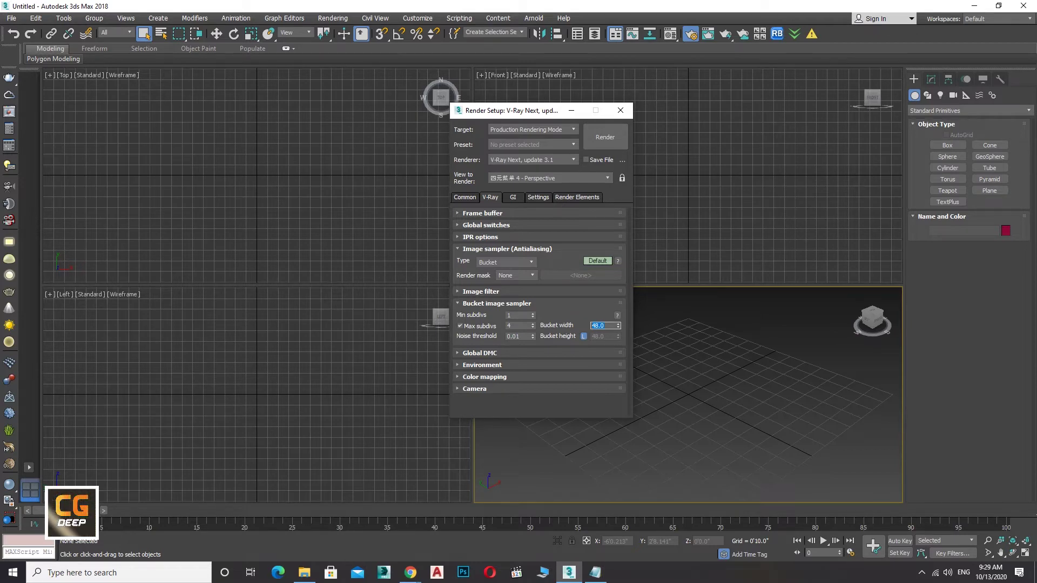
pyautogui.click(497, 303)
# Step: Uncheck Camera motion blur in the V-Ray Camera rollout, then show the GI tab
pyautogui.click(507, 249)
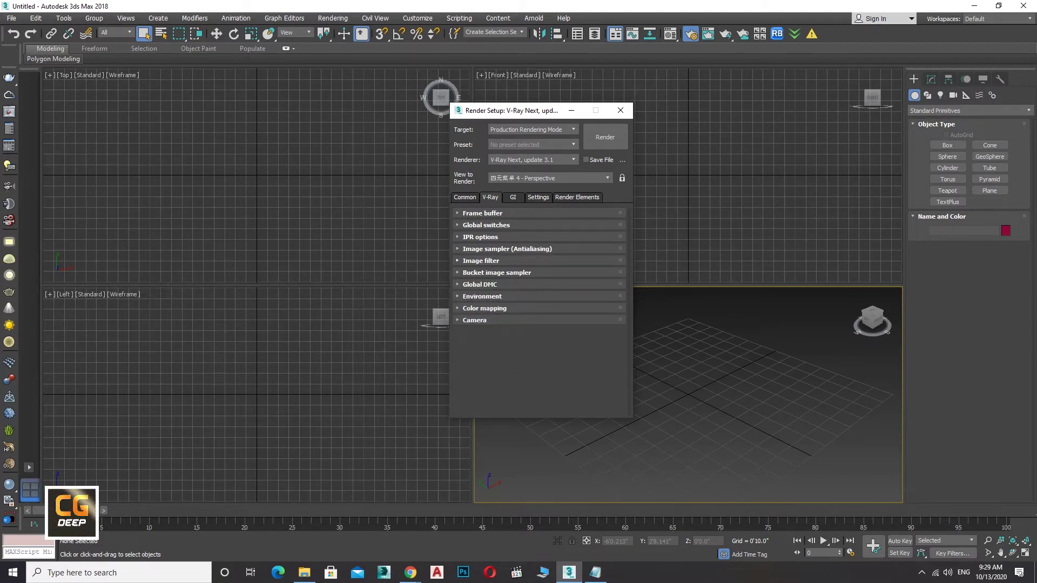
pyautogui.click(497, 272)
pyautogui.click(497, 272)
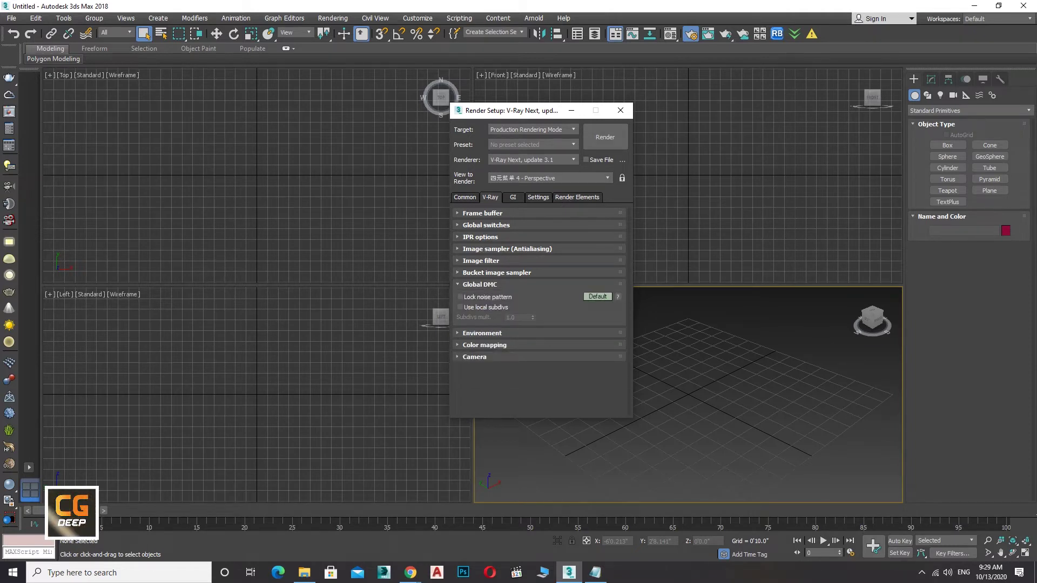
pyautogui.click(480, 284)
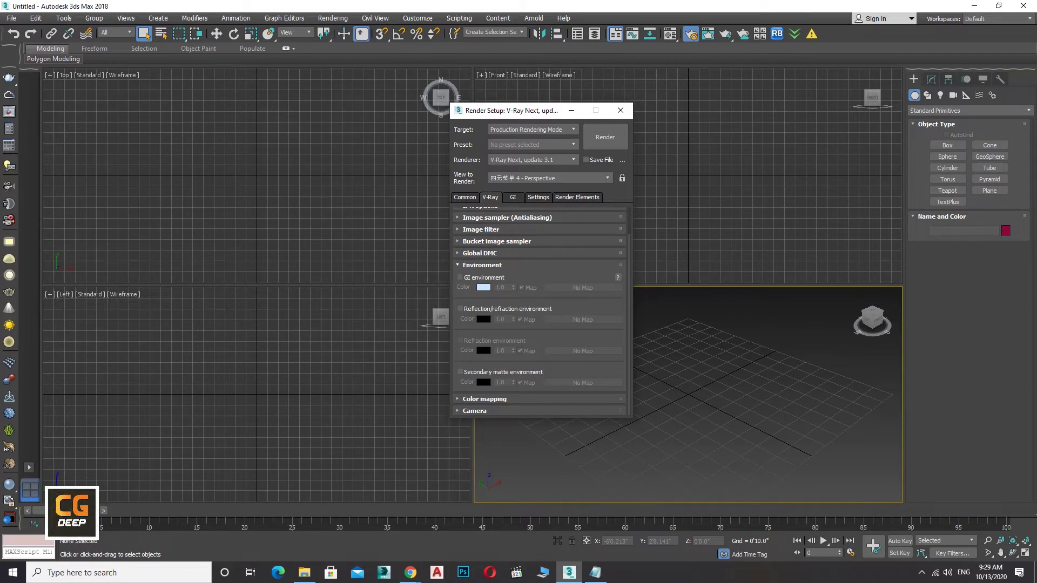
pyautogui.click(482, 265)
pyautogui.click(485, 307)
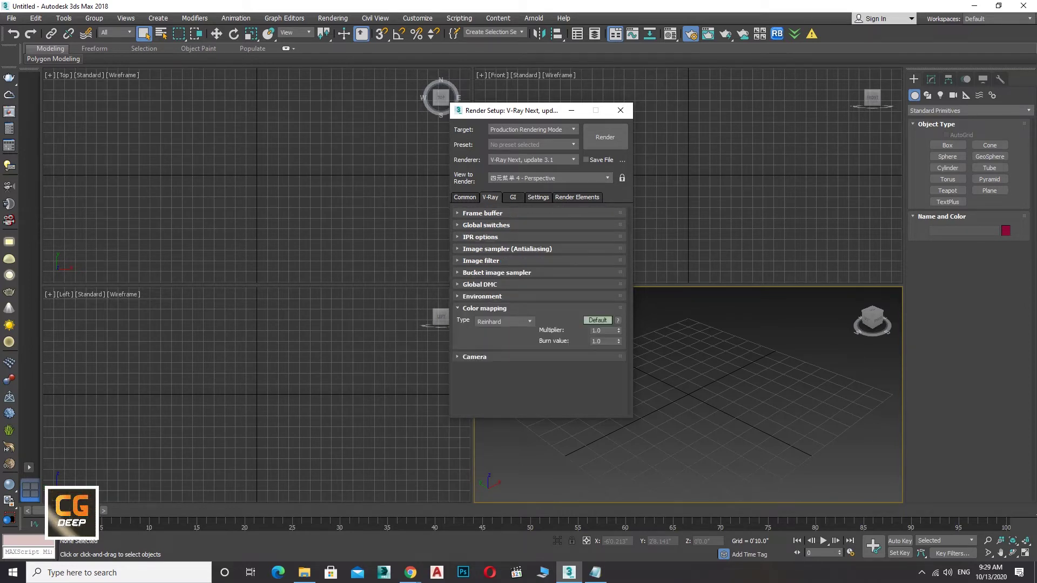
pyautogui.click(474, 357)
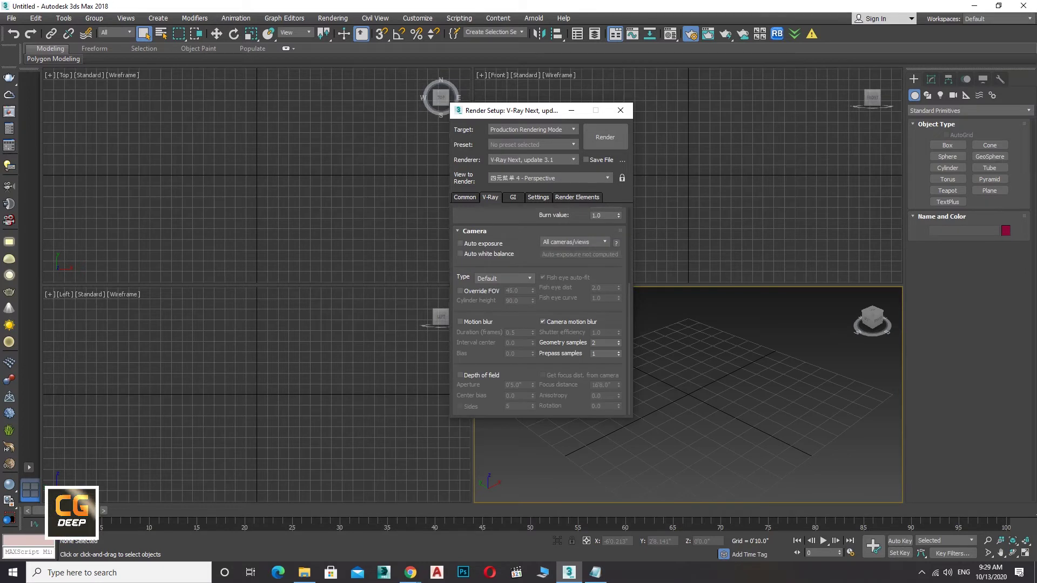
pyautogui.click(567, 322)
pyautogui.scroll(2, 539, 302)
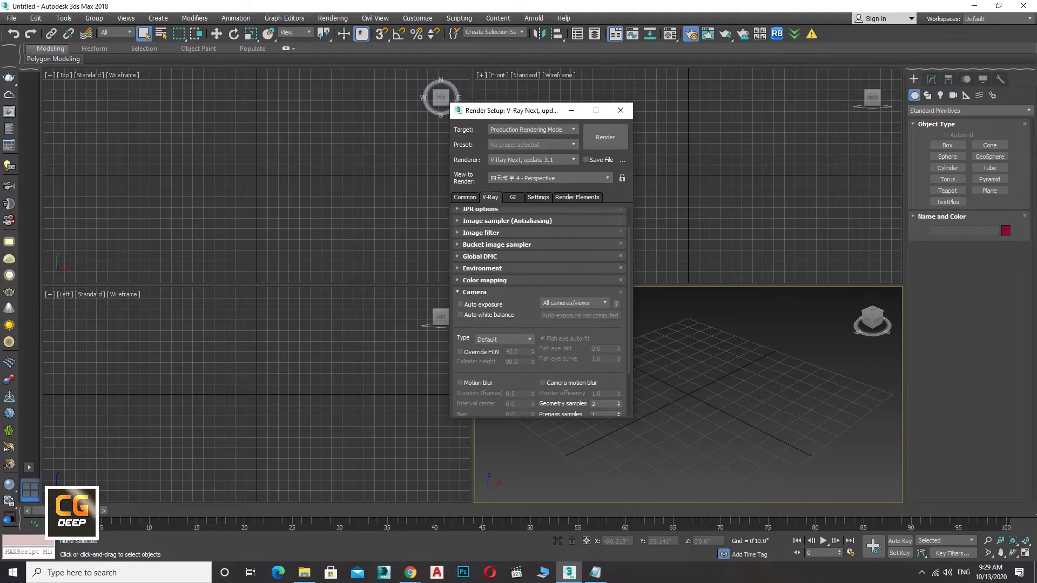
pyautogui.click(474, 291)
pyautogui.click(513, 197)
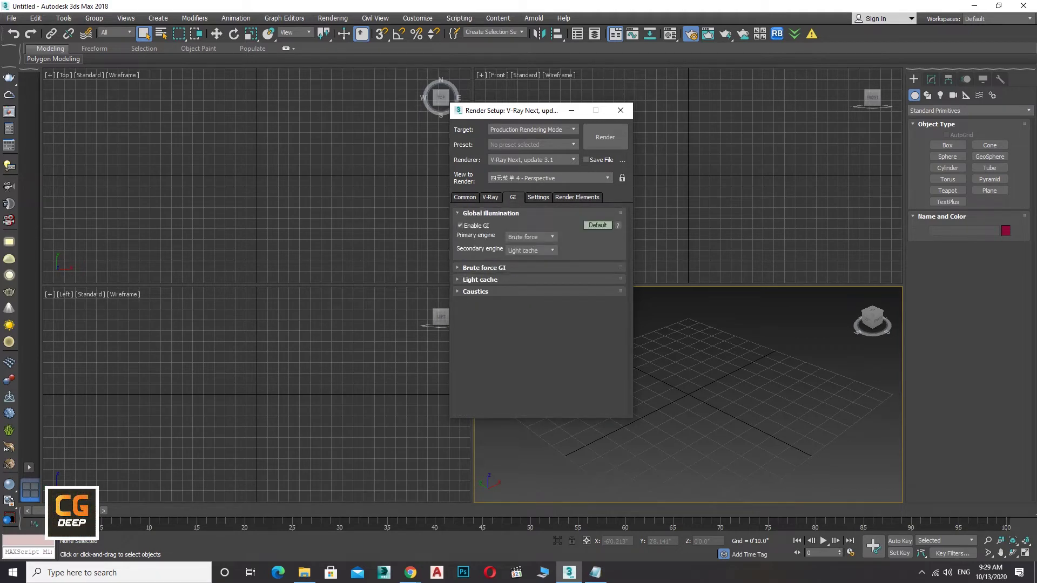
# Step: Set Irradiance map as the primary GI engine and Light cache as secondary
pyautogui.click(530, 250)
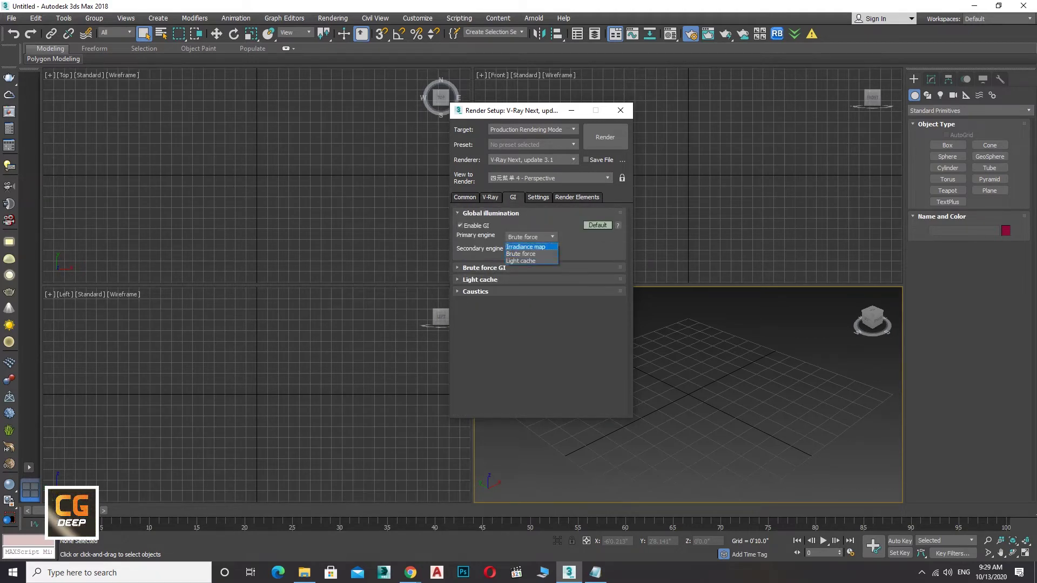
pyautogui.click(525, 247)
pyautogui.click(531, 250)
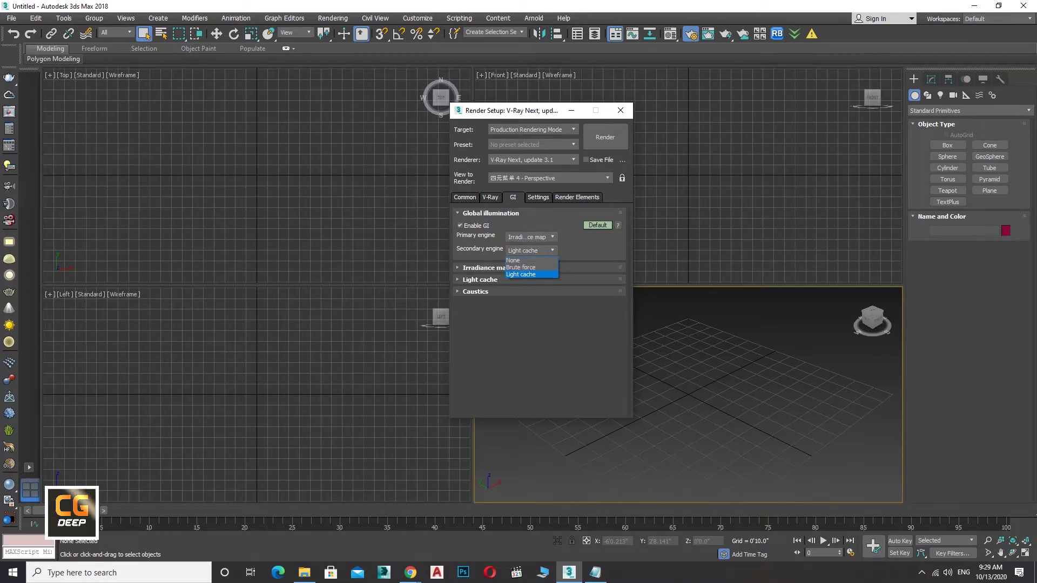
pyautogui.click(526, 274)
pyautogui.click(487, 213)
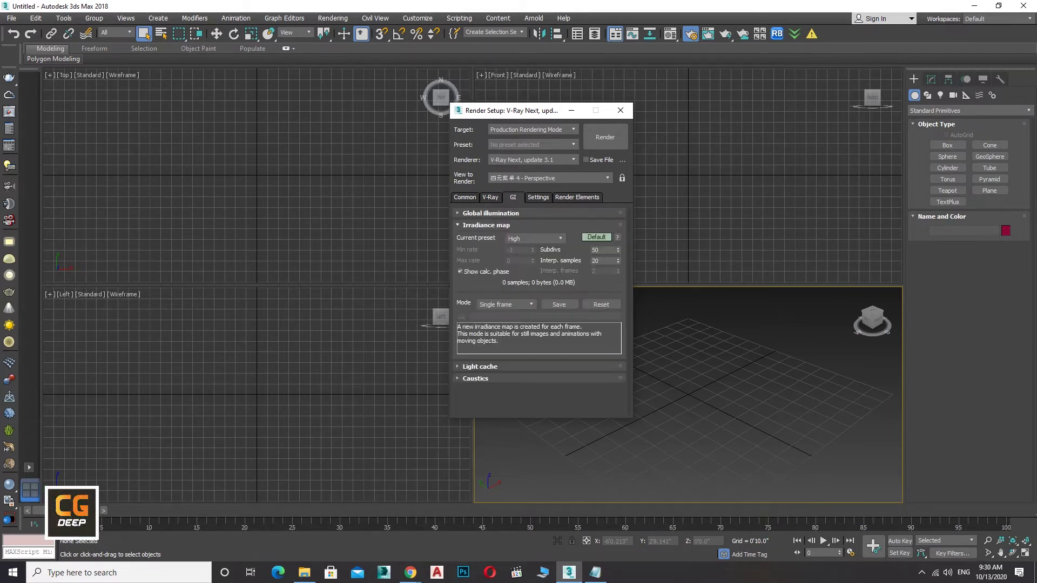
# Step: Give the irradiance map the Low preset with 30 subdivs and 30 interpolation samples
pyautogui.click(535, 238)
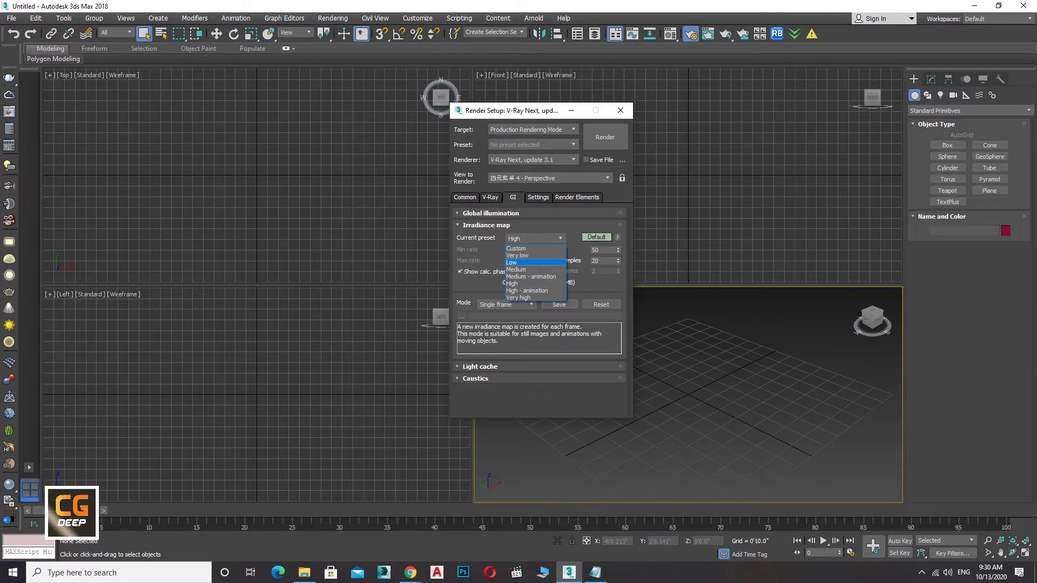
pyautogui.click(469, 261)
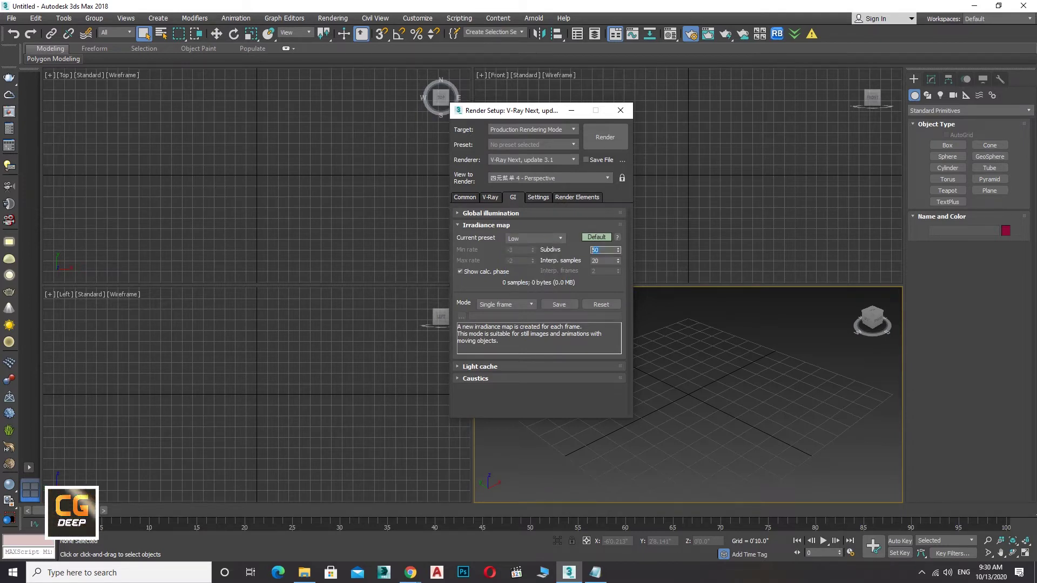
pyautogui.write('30')
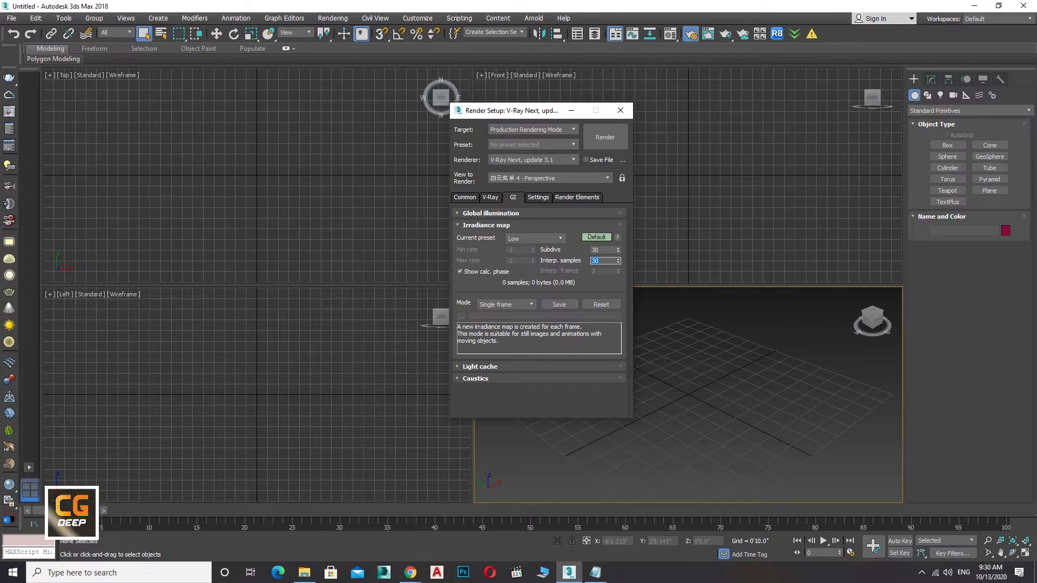
pyautogui.click(596, 237)
pyautogui.click(597, 237)
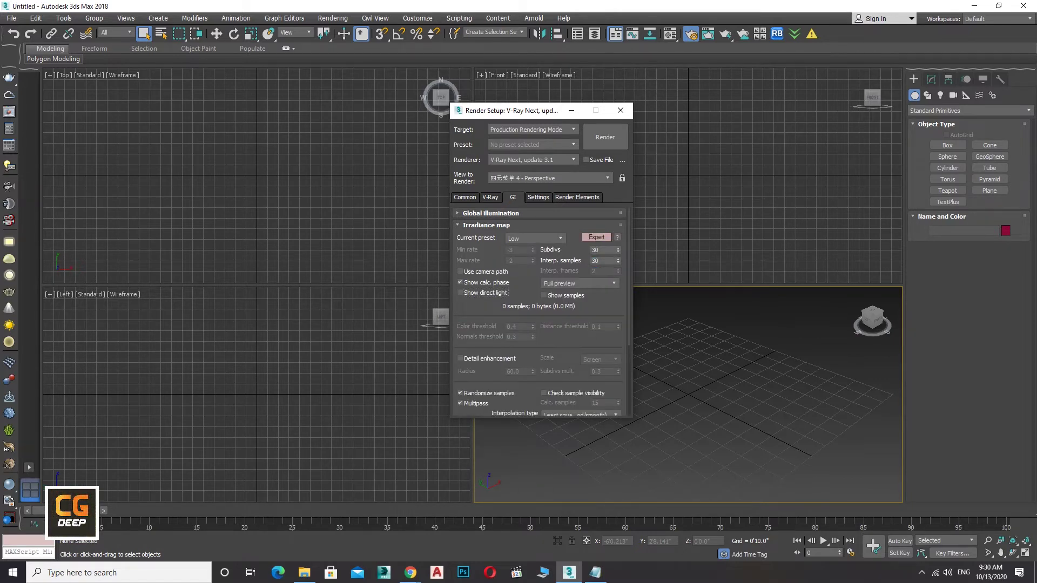
pyautogui.click(597, 237)
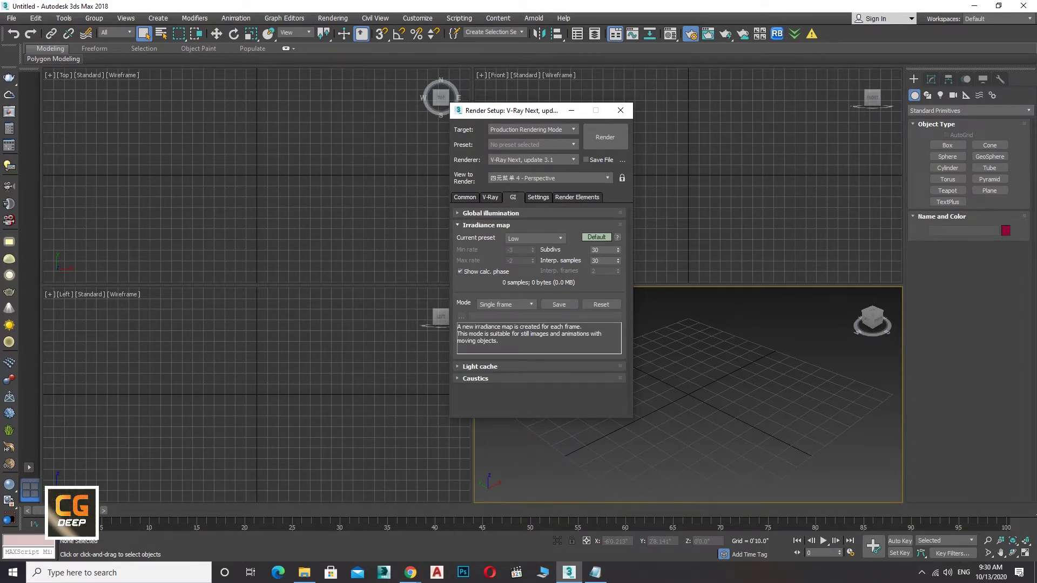
pyautogui.click(486, 225)
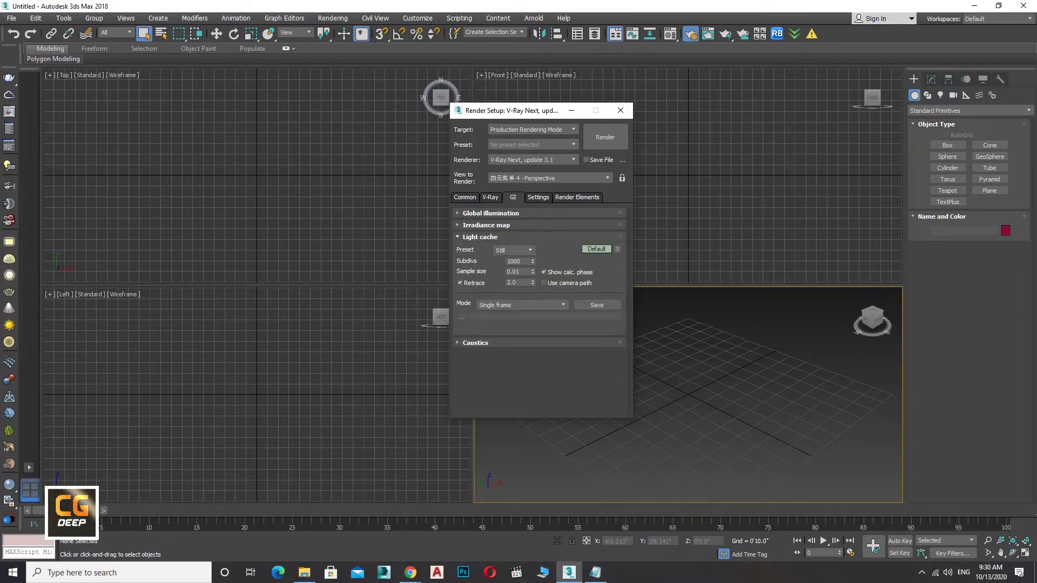
# Step: Set light cache Subdivs to 550 and turn off Retrace
pyautogui.write('3000')
pyautogui.press('Return')
pyautogui.write('550')
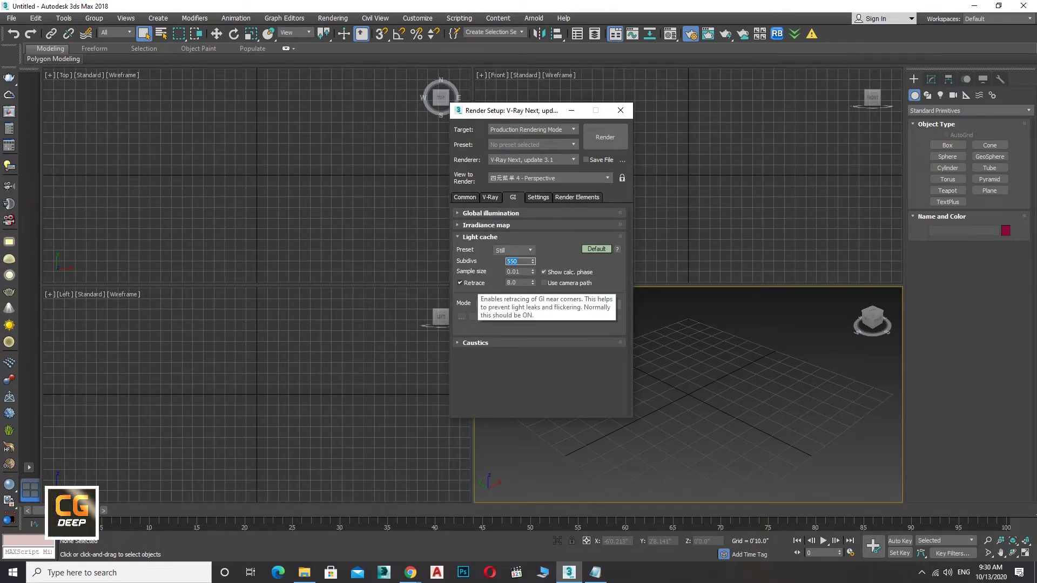
pyautogui.click(460, 283)
# Step: Change the light cache Type to KD tree in Expert mode
pyautogui.click(596, 249)
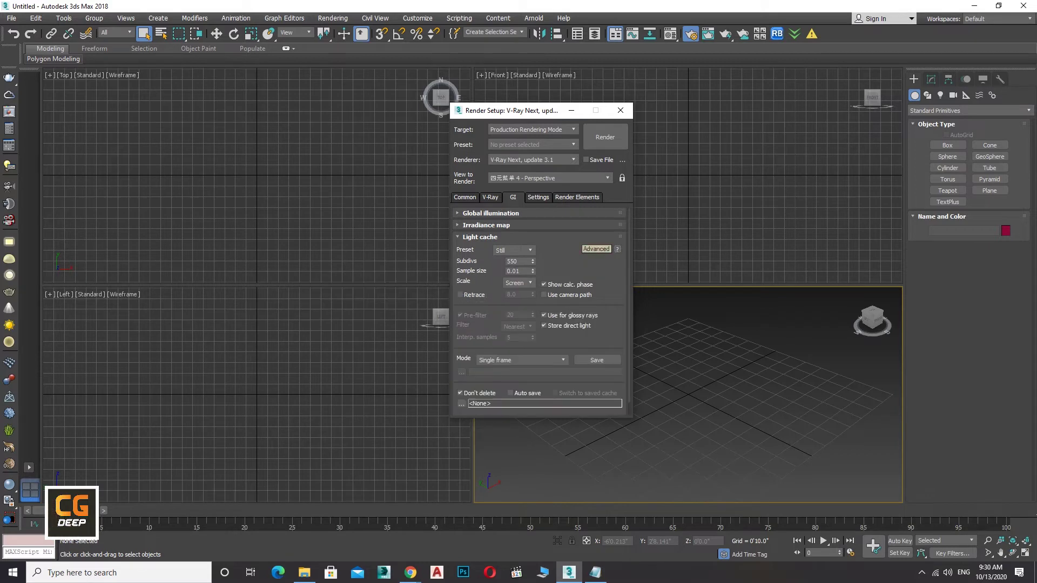
pyautogui.click(596, 249)
pyautogui.click(513, 316)
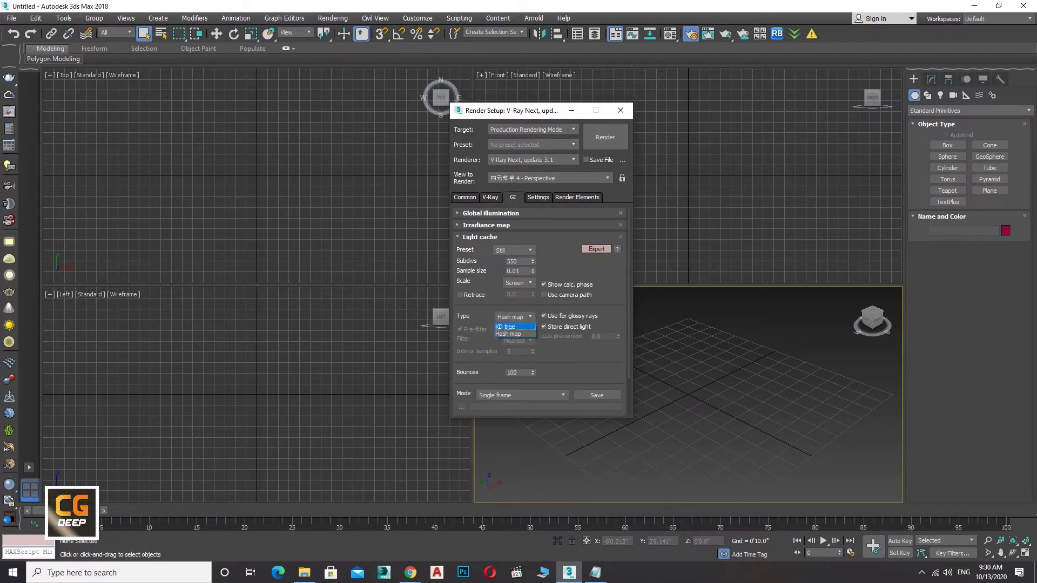
pyautogui.click(511, 336)
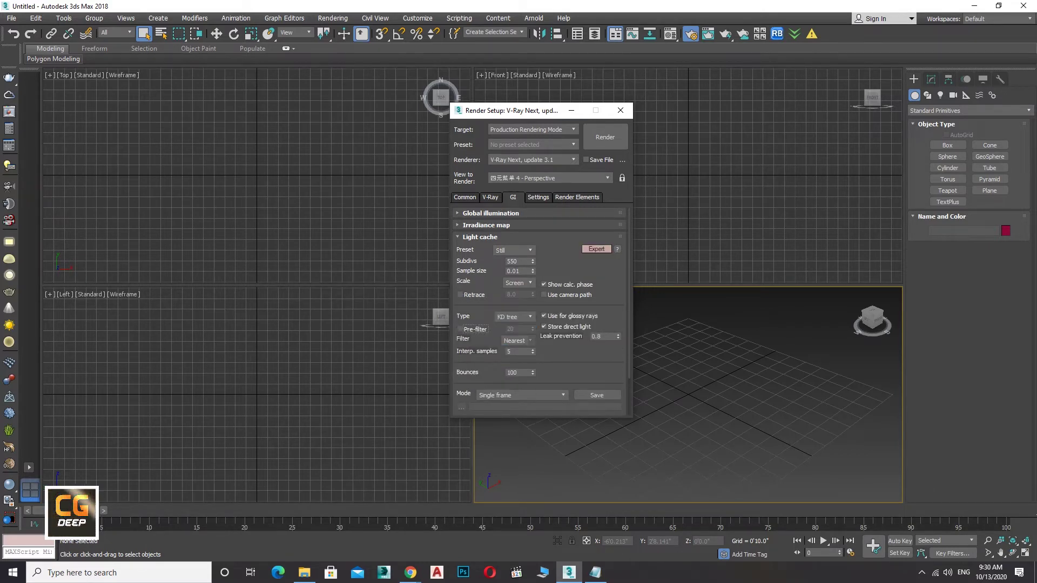
pyautogui.click(596, 249)
# Step: Set the V-Ray System bucket sequence from Triangulation to Top->Bottom
pyautogui.click(538, 197)
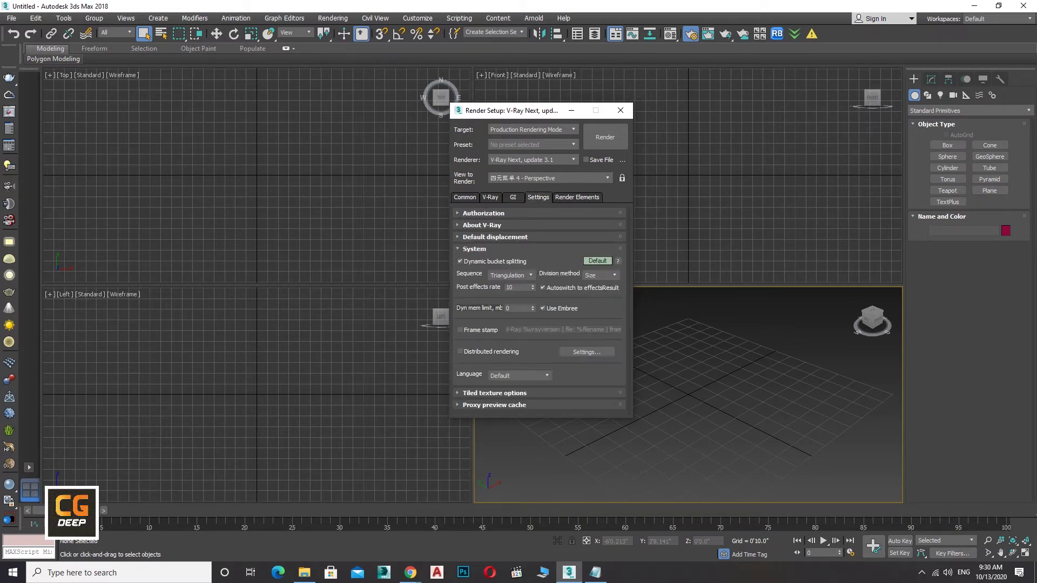
pyautogui.click(474, 249)
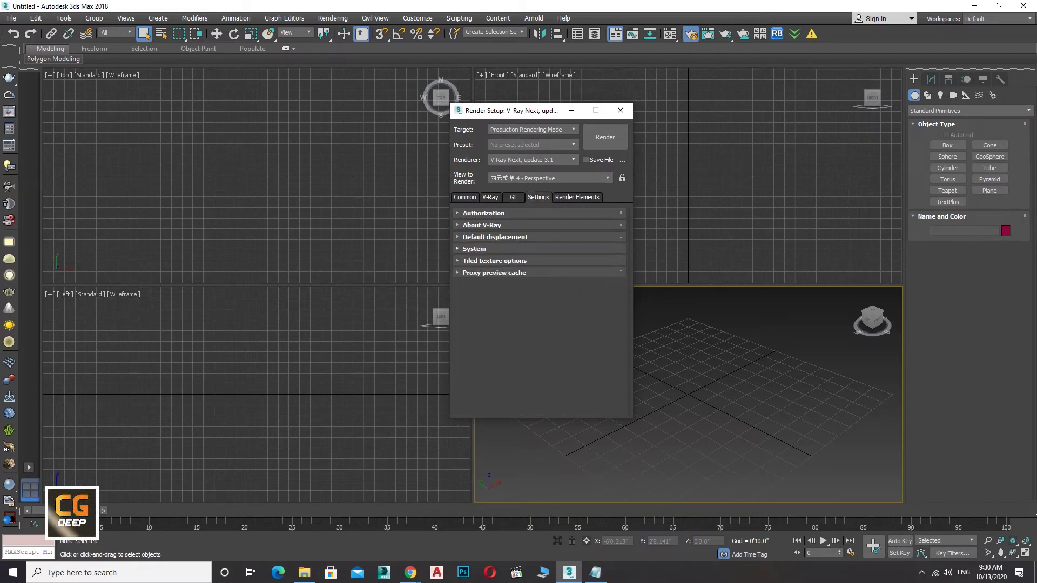
pyautogui.click(494, 237)
pyautogui.click(482, 225)
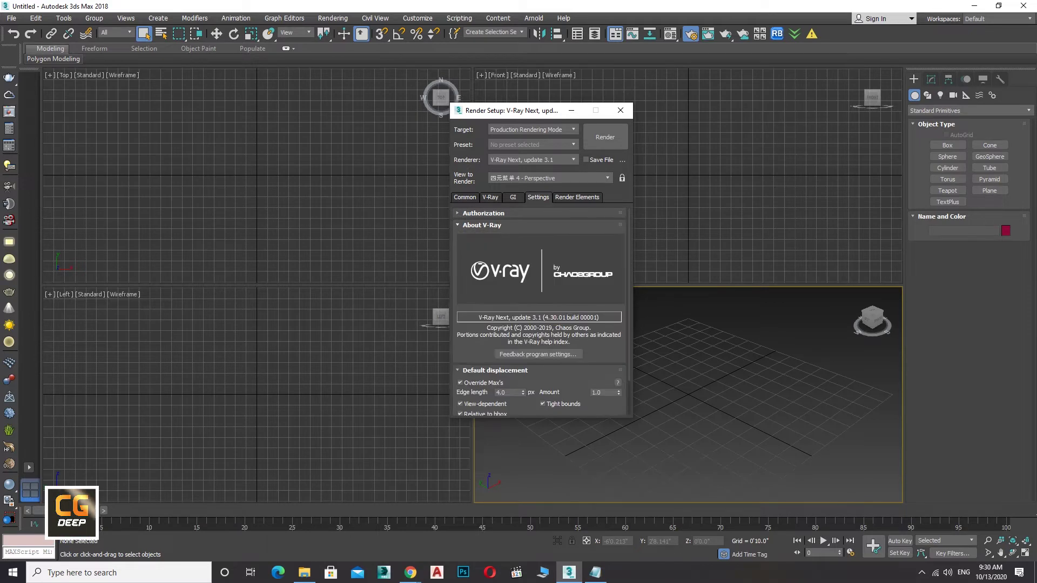
pyautogui.click(484, 212)
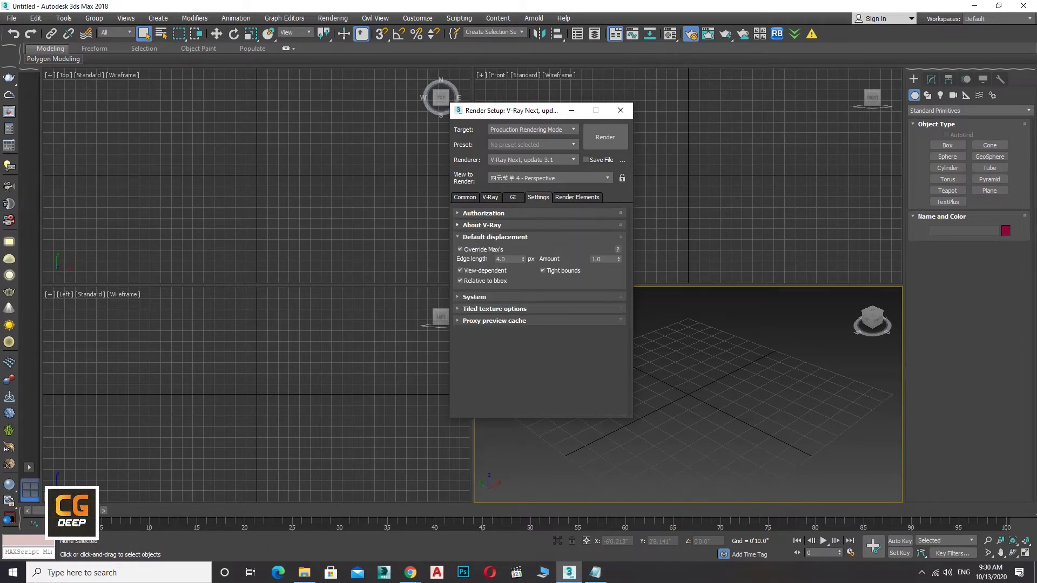
pyautogui.click(495, 236)
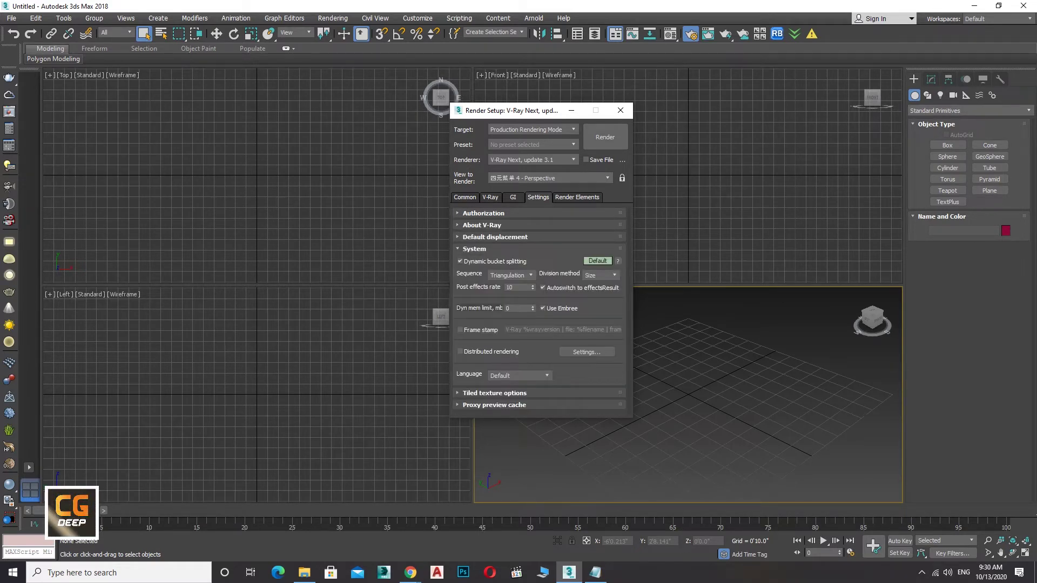
pyautogui.click(510, 275)
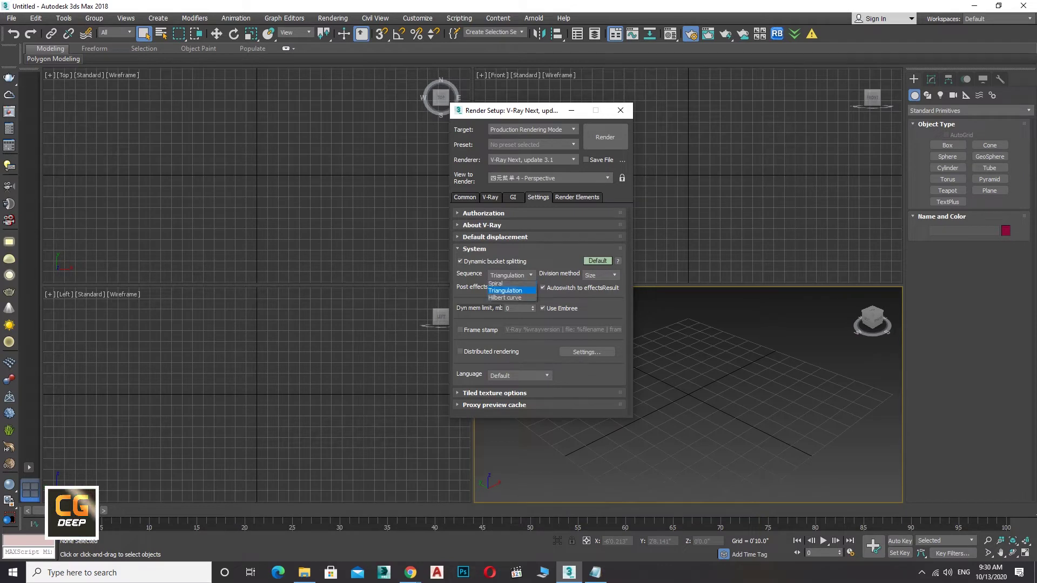
pyautogui.press('Return')
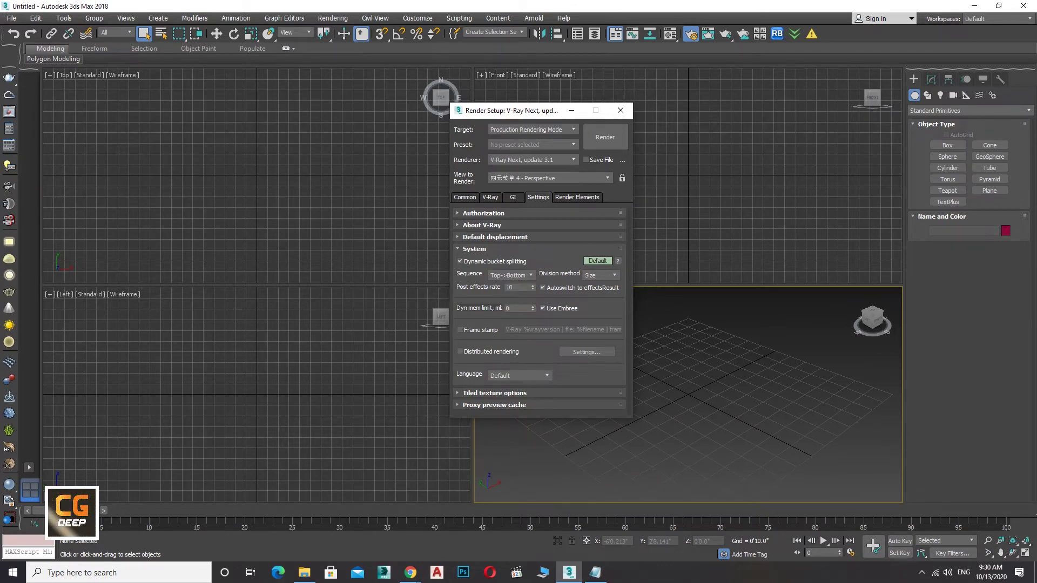
pyautogui.hotkey('ctrl', 'Tab')
# Step: Add a VRayDenoiser render element and close the Render Setup window
pyautogui.click(468, 238)
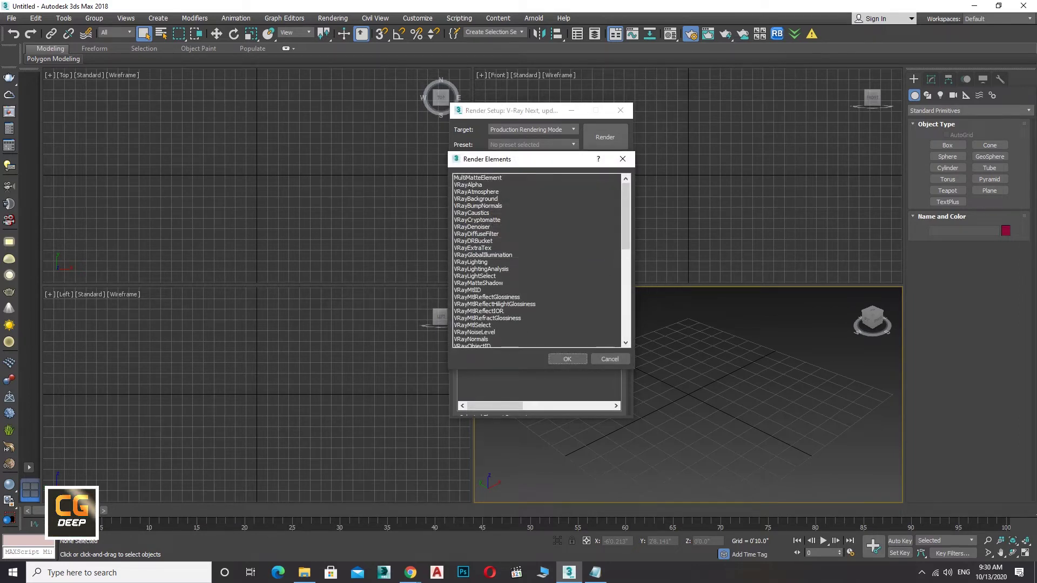
pyautogui.click(471, 227)
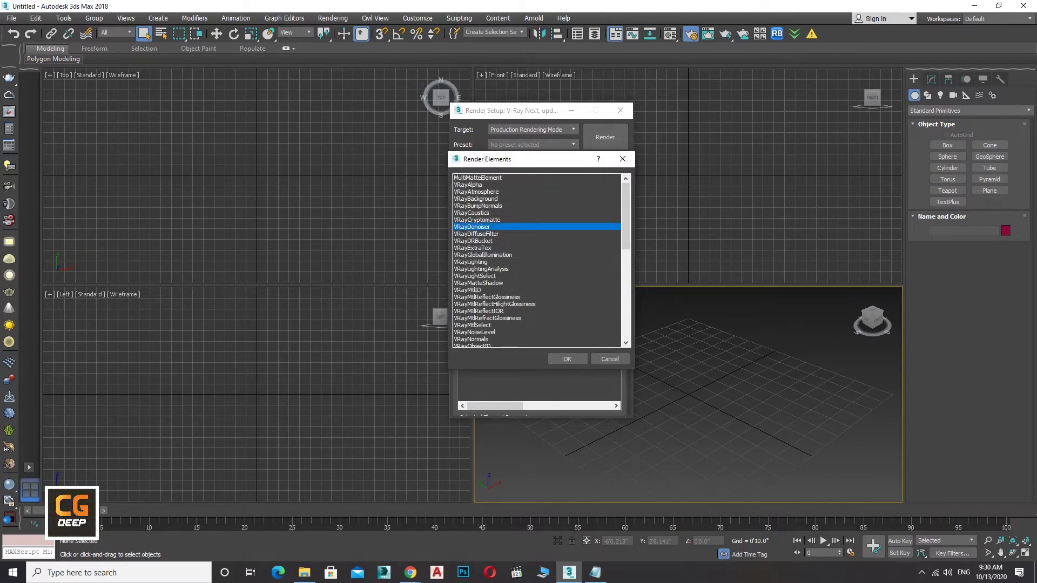
pyautogui.click(567, 360)
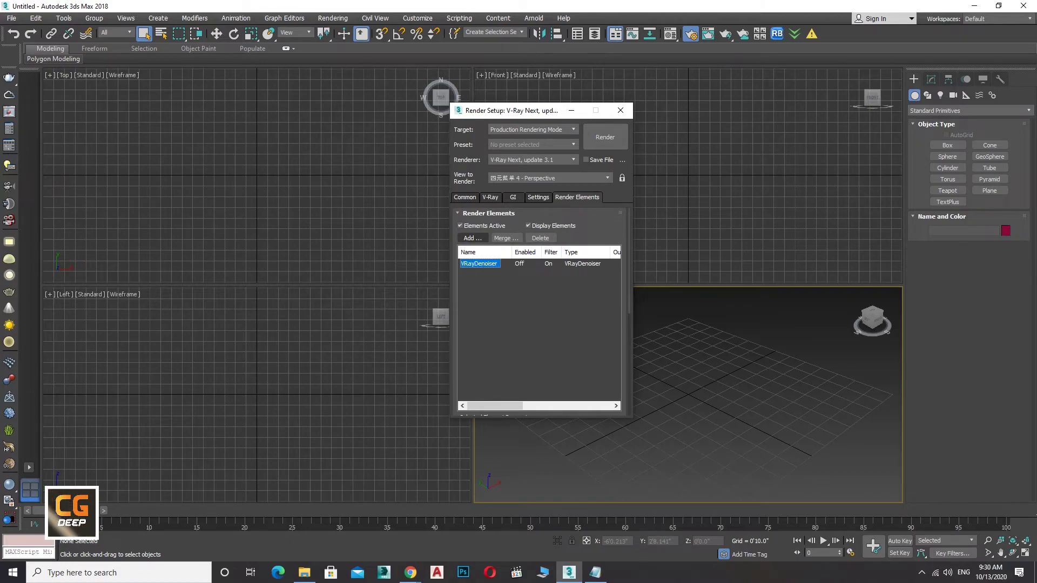
pyautogui.click(620, 110)
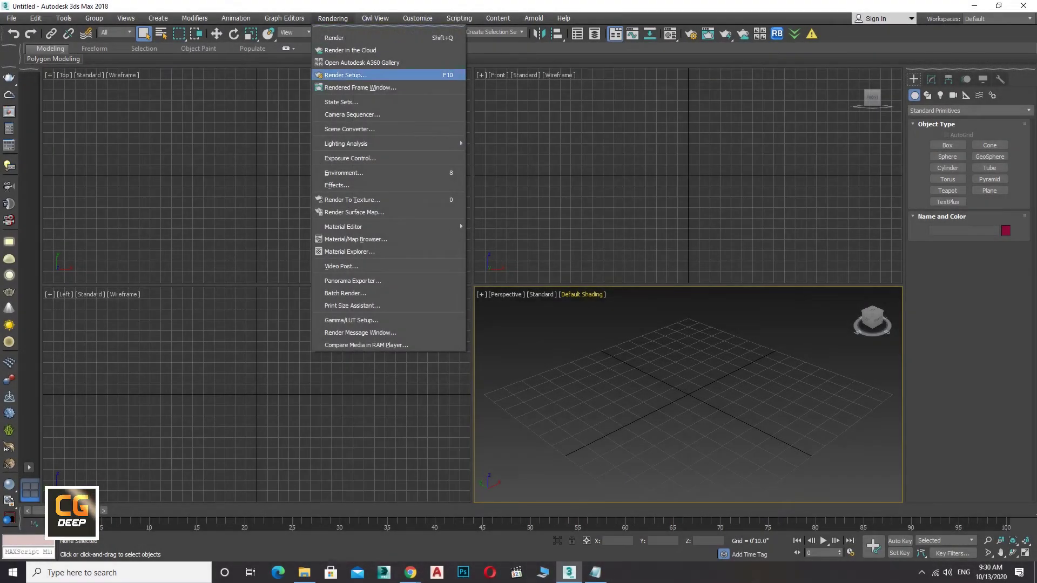
# Step: Reopen Render Setup, review the Common tab output options, and switch to the V-Ray tab
pyautogui.press('Escape')
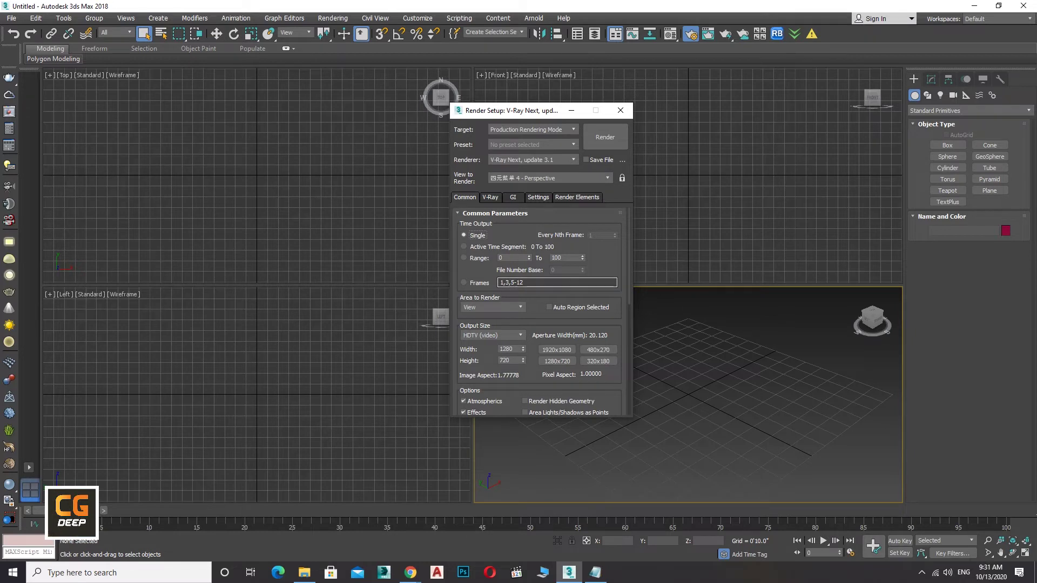
pyautogui.scroll(-4, 538, 313)
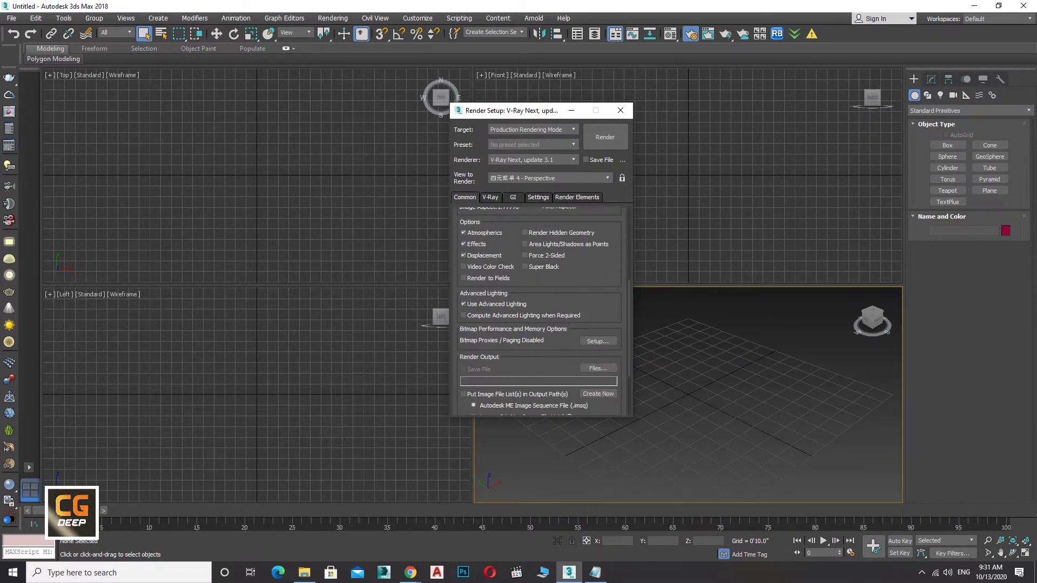
pyautogui.scroll(-2, 538, 313)
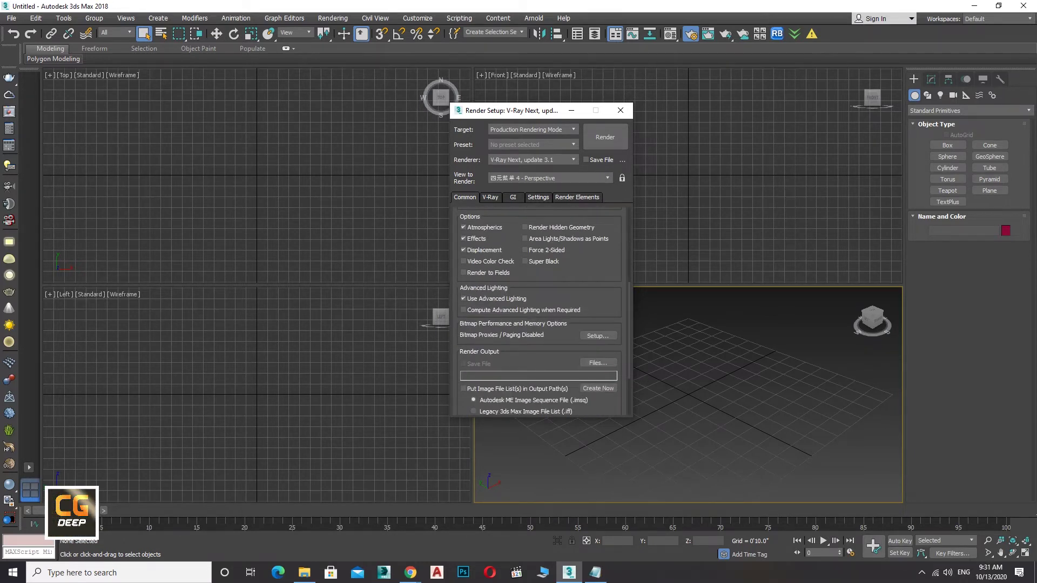
pyautogui.click(490, 197)
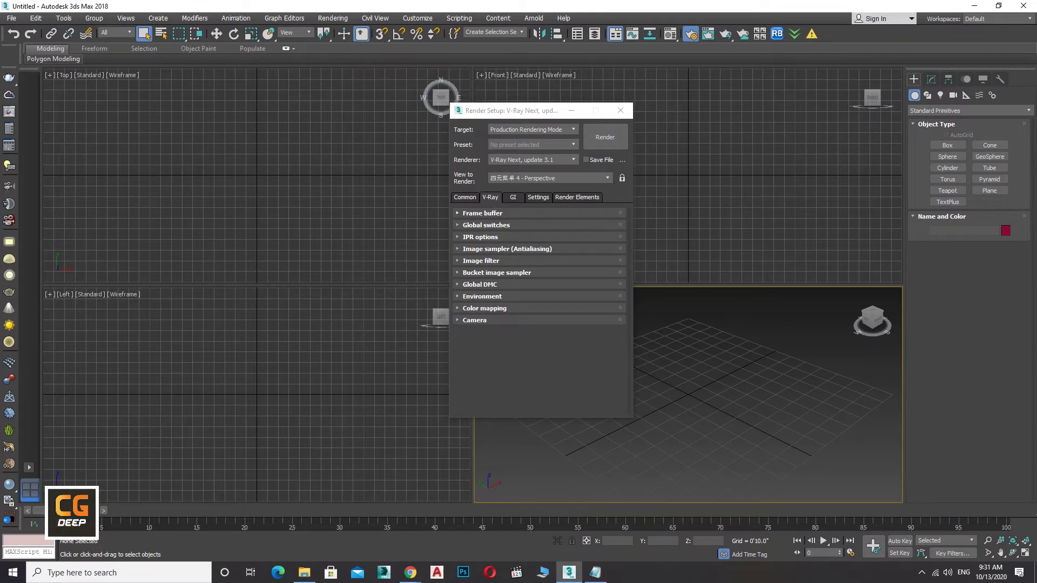
# Step: Expand Global switches in Expert mode, then close and reopen Render Setup with F10
pyautogui.click(482, 213)
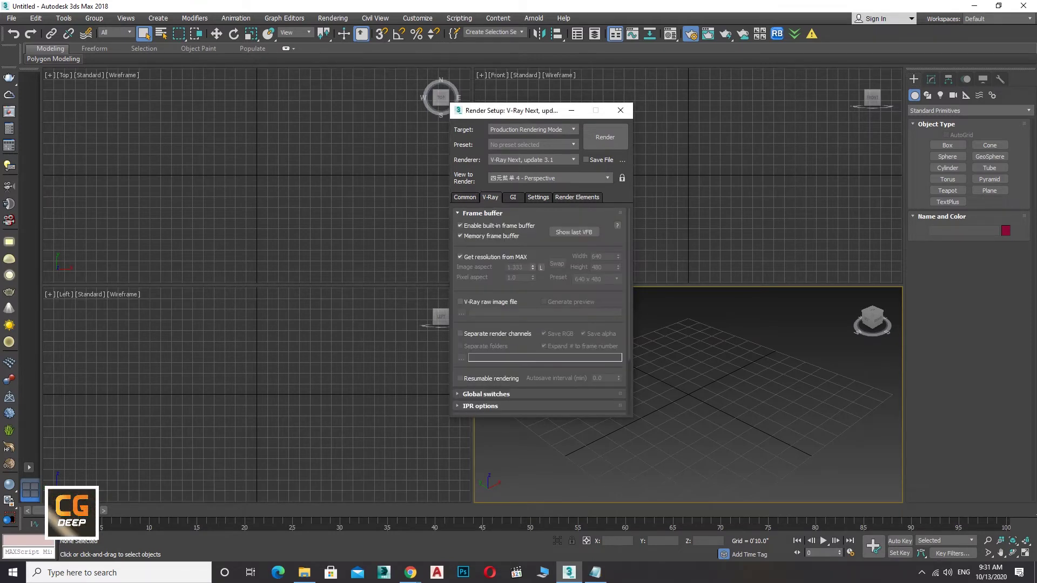
pyautogui.click(482, 213)
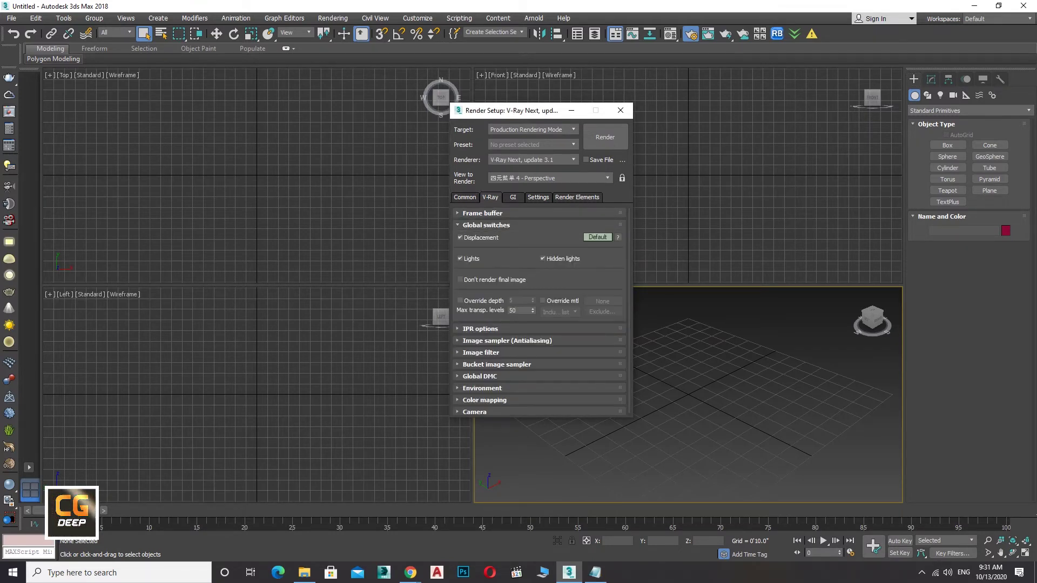
pyautogui.rightClick(591, 237)
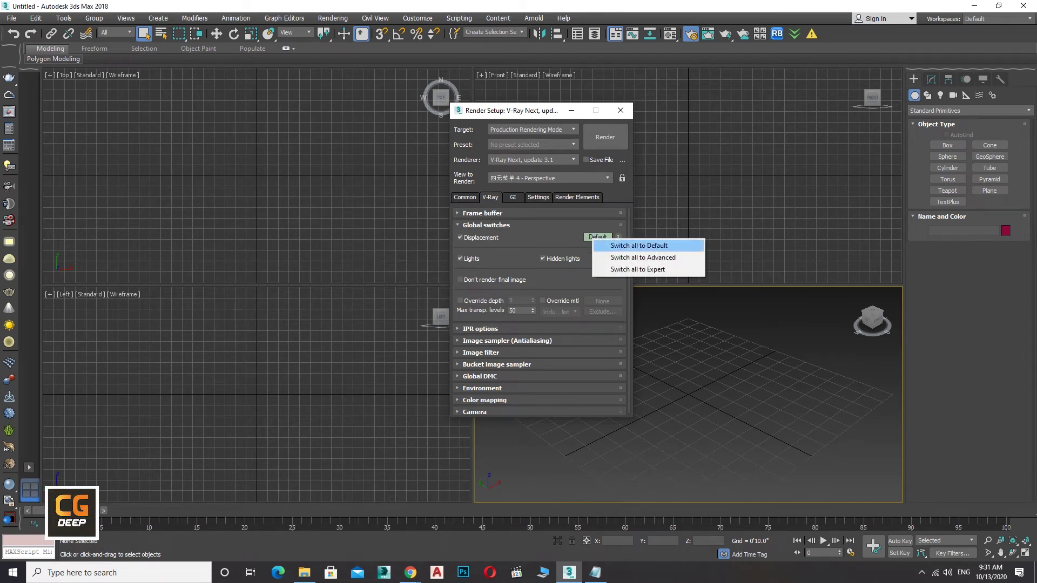
pyautogui.press('Escape')
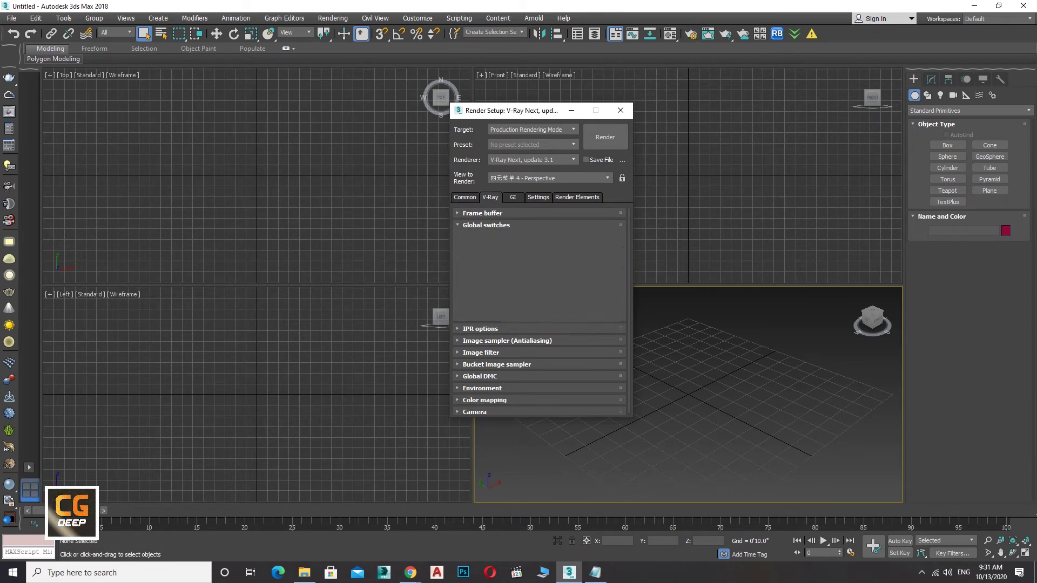
pyautogui.press('F10')
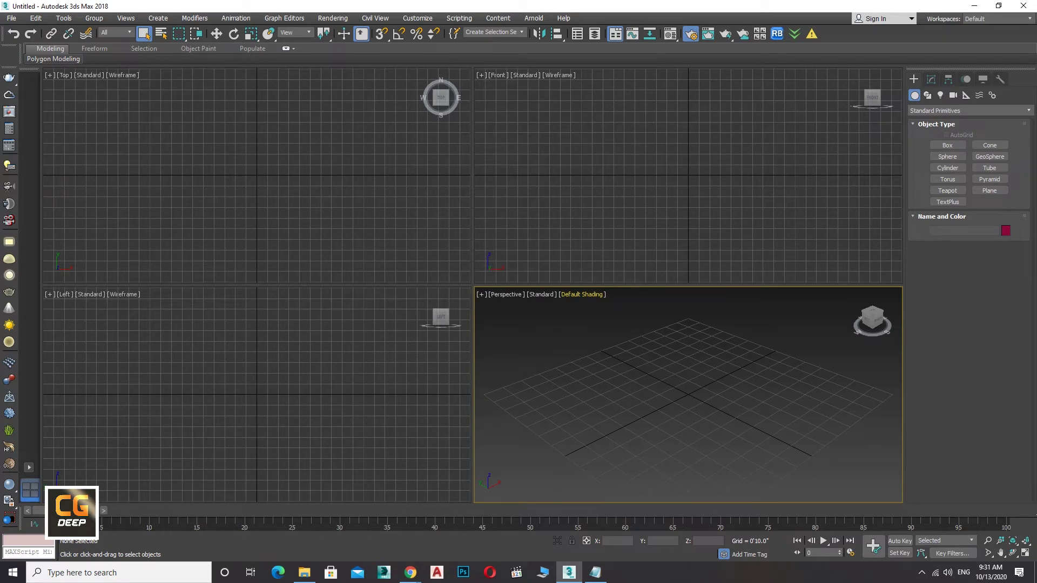
pyautogui.press('F10')
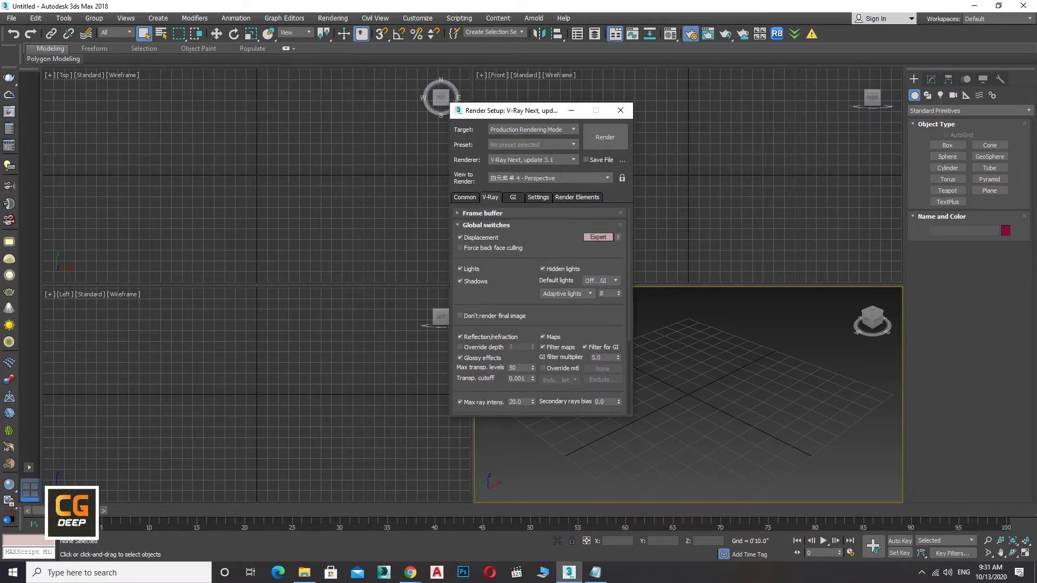
# Step: Turn on image filtering and choose the Catmull-Rom filter
pyautogui.click(486, 225)
pyautogui.click(480, 237)
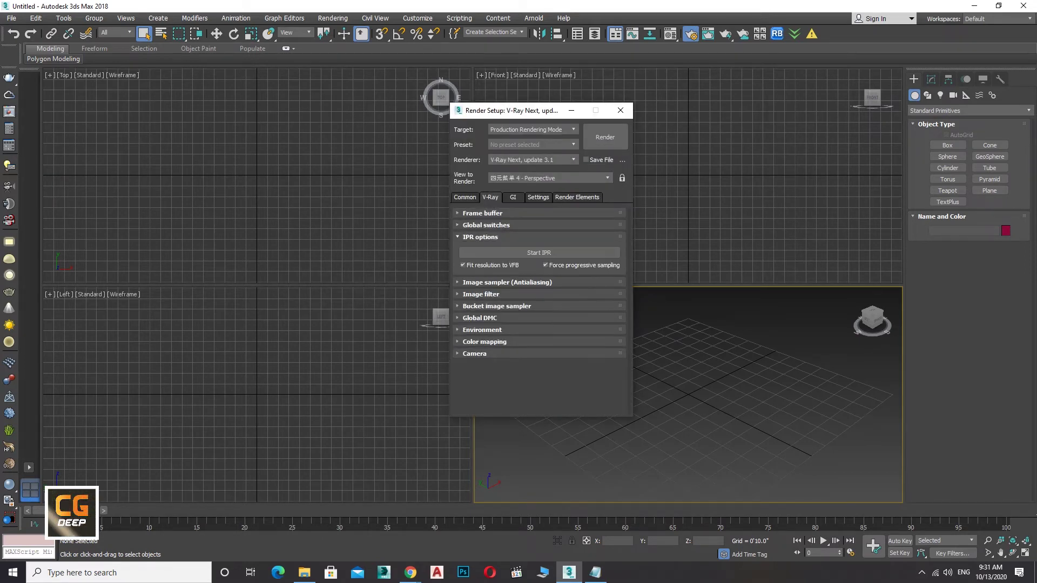
pyautogui.click(480, 237)
pyautogui.click(507, 248)
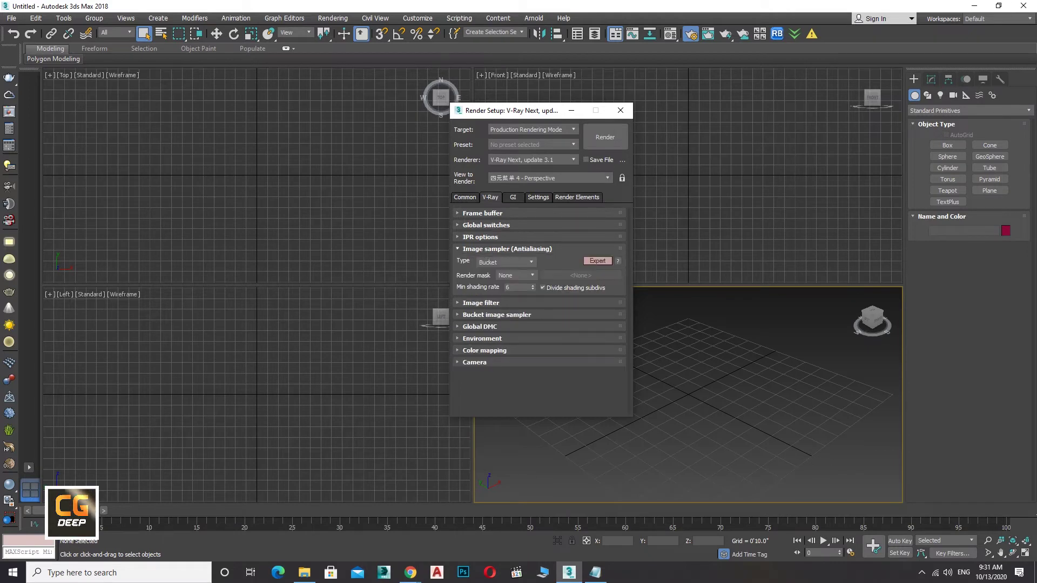
pyautogui.click(508, 248)
pyautogui.click(481, 260)
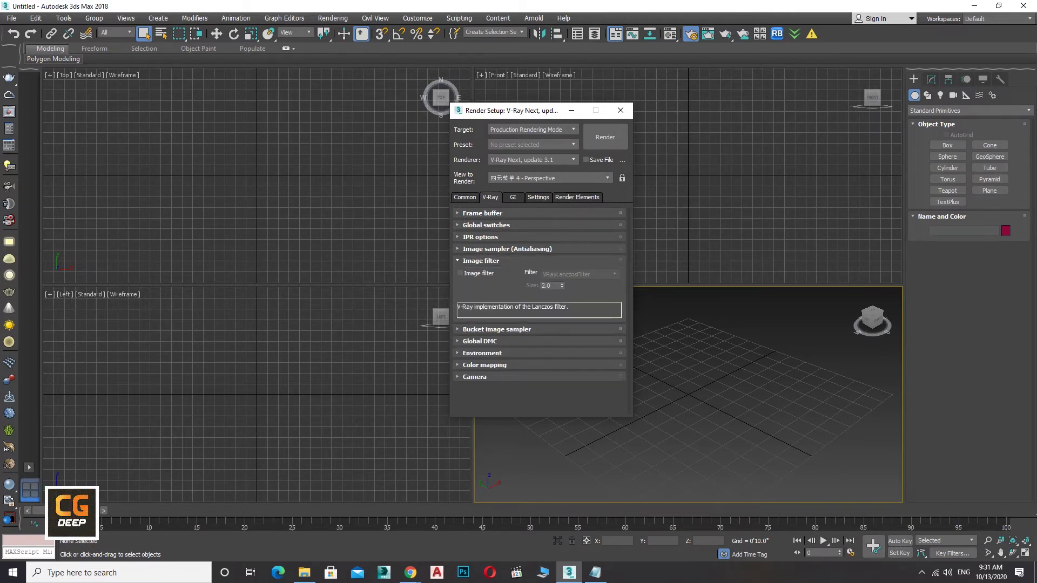
pyautogui.click(461, 272)
pyautogui.click(578, 274)
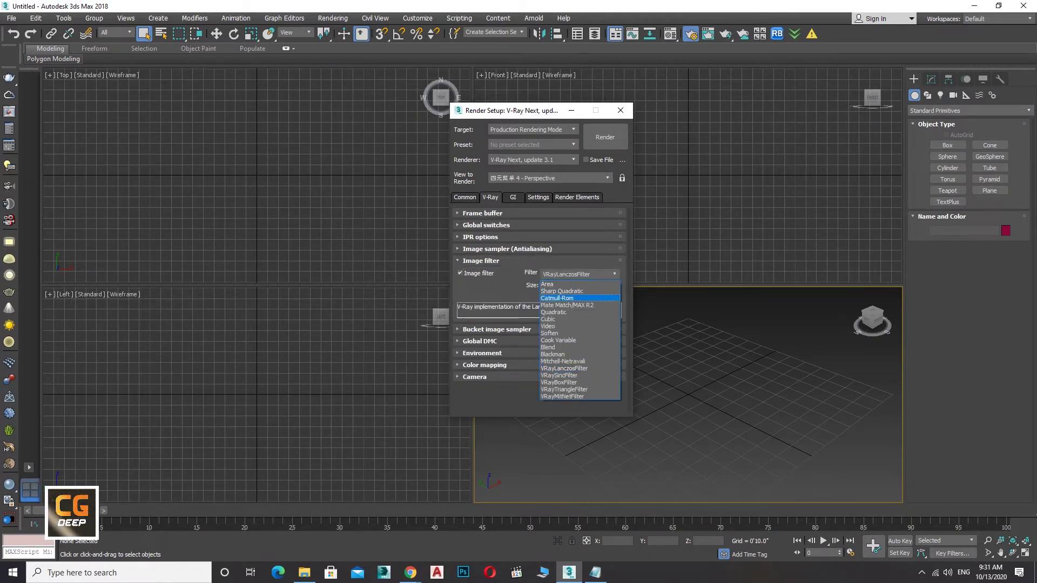
pyautogui.click(562, 305)
# Step: Raise the bucket image sampler's Max subdivs to 10
pyautogui.click(481, 260)
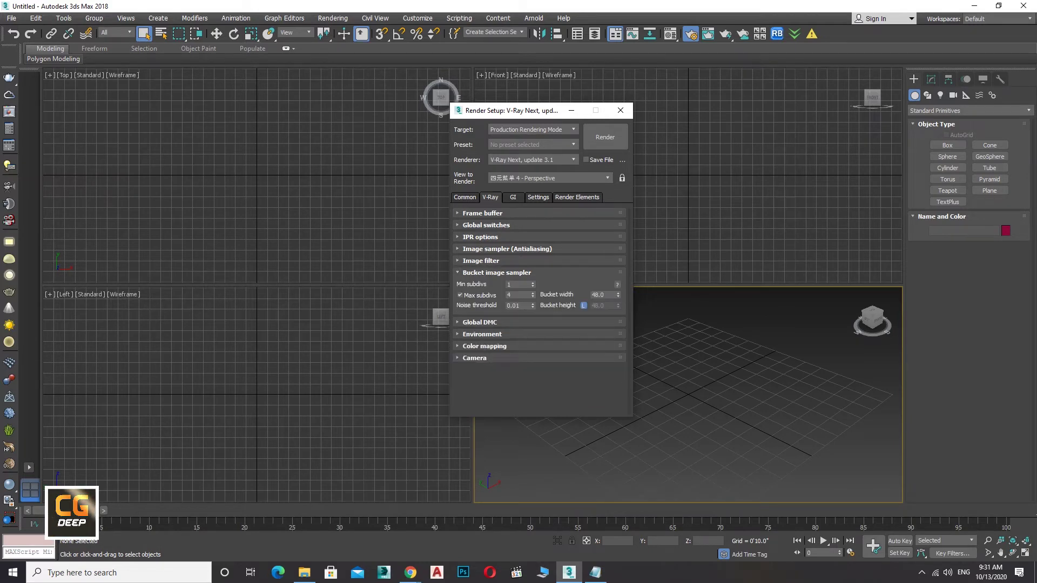
pyautogui.doubleClick(518, 294)
pyautogui.write('4')
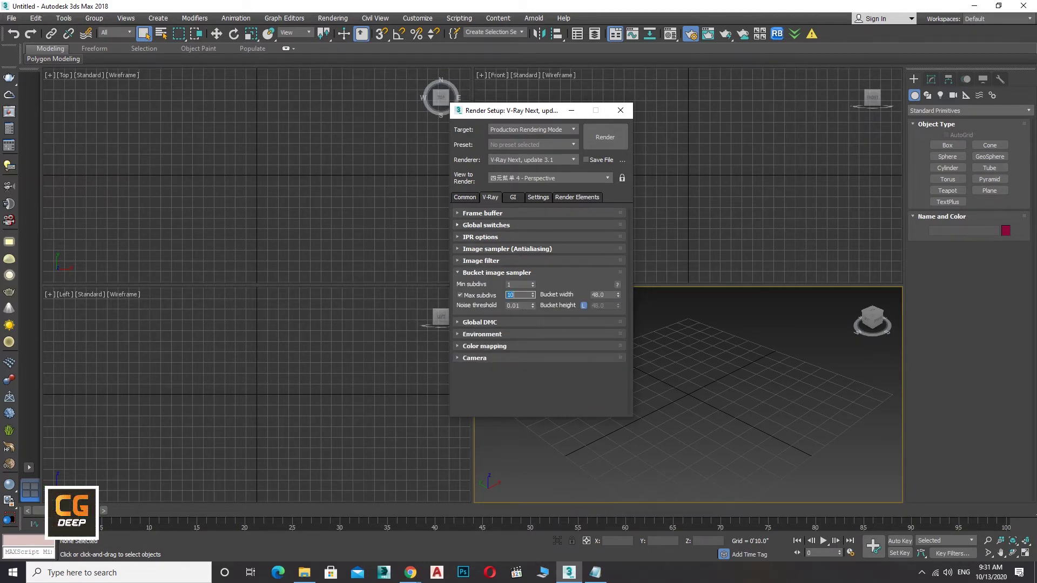
# Step: Set Global DMC Adaptive amount to 0.75 and Noise threshold to 0.003
pyautogui.click(497, 272)
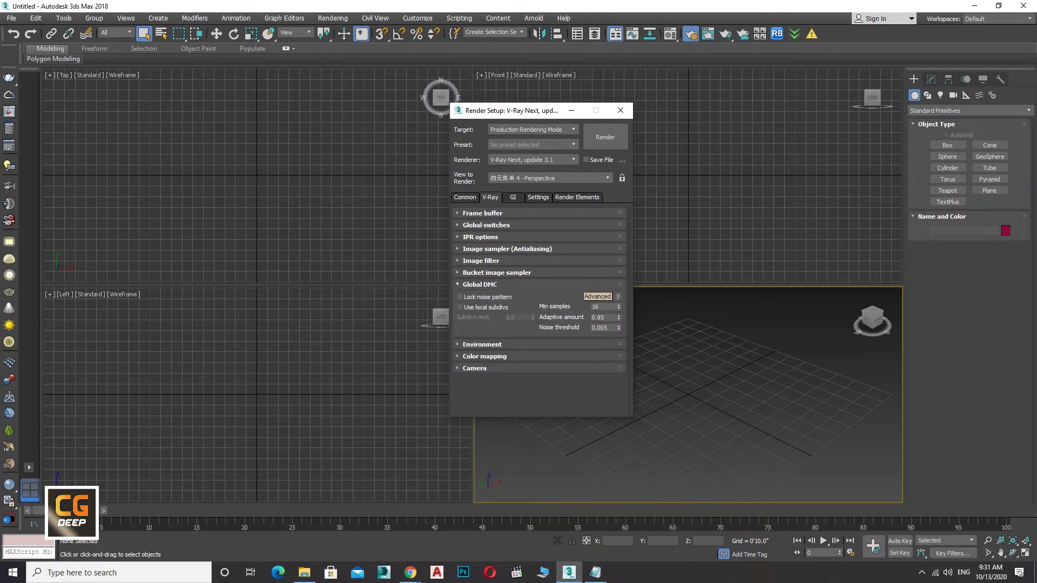
pyautogui.doubleClick(600, 318)
pyautogui.press('Tab')
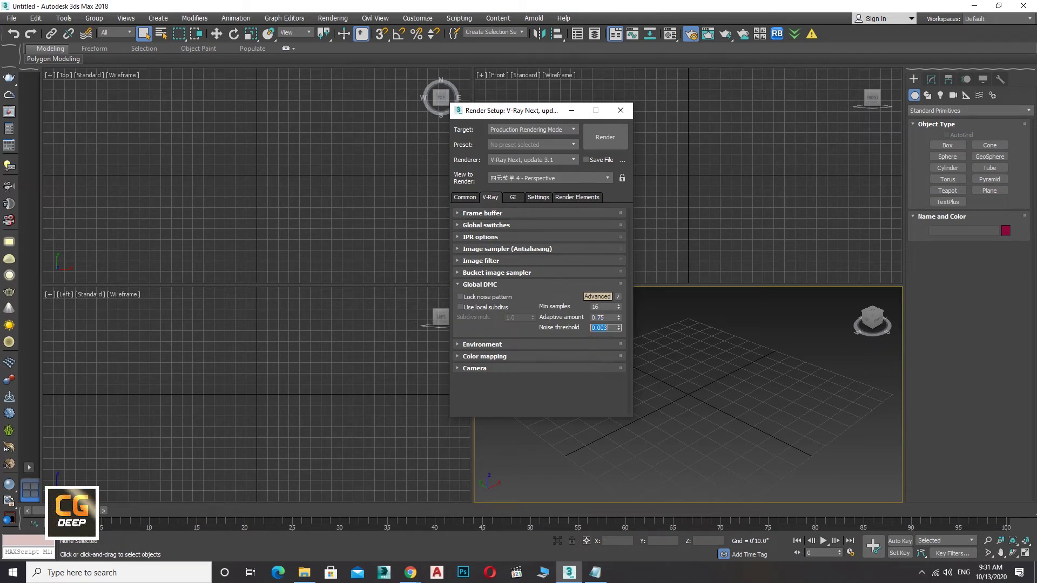
pyautogui.click(479, 284)
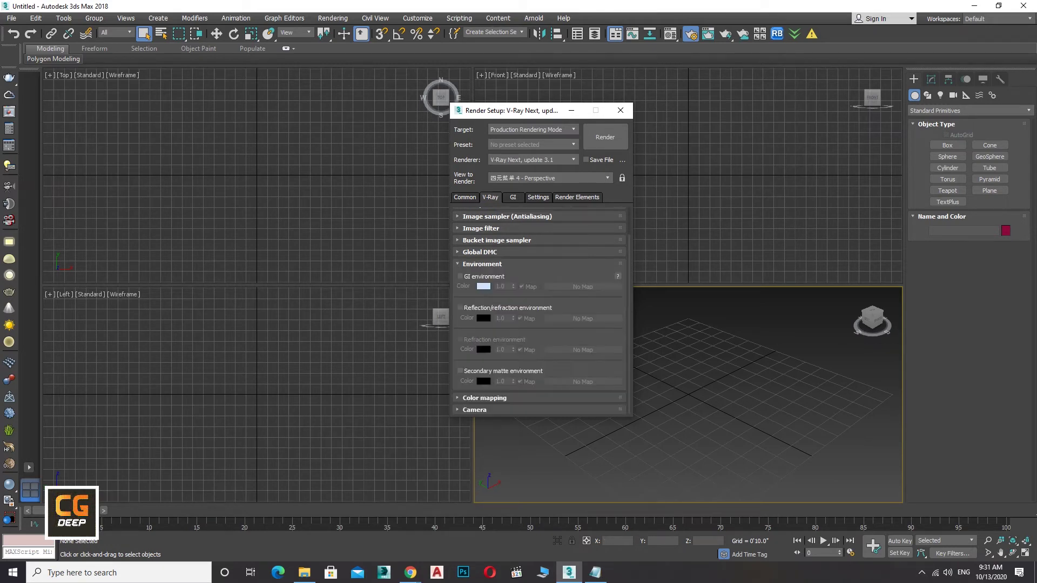
# Step: Change the V-Ray color mapping Type to Exponential
pyautogui.click(484, 398)
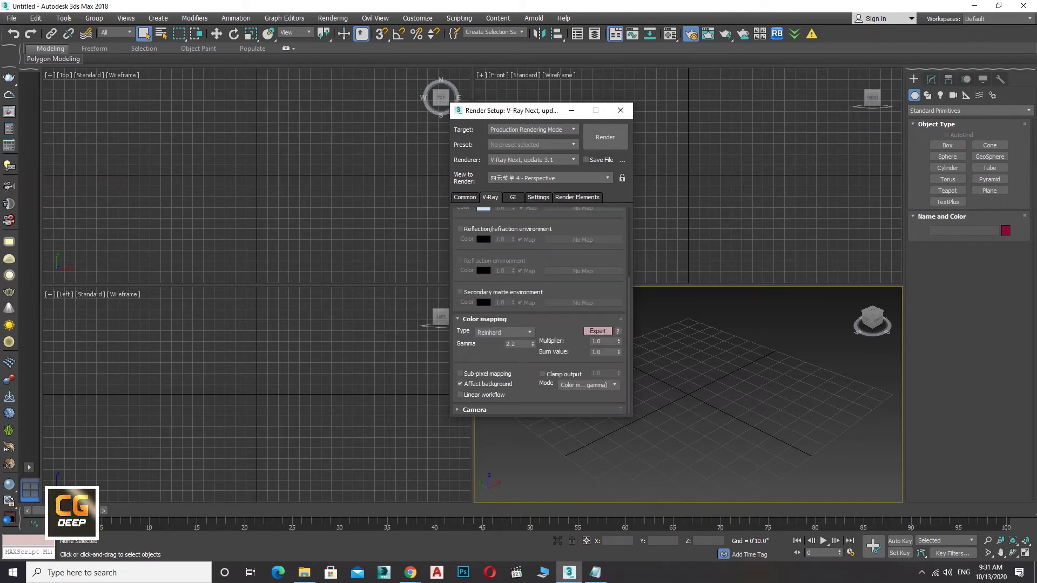
pyautogui.click(504, 332)
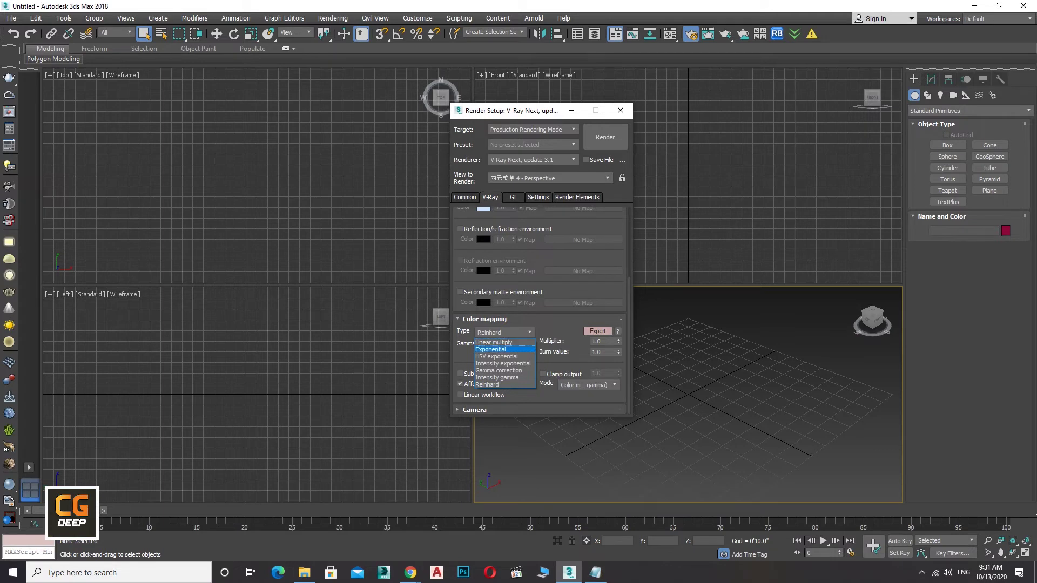
pyautogui.click(492, 350)
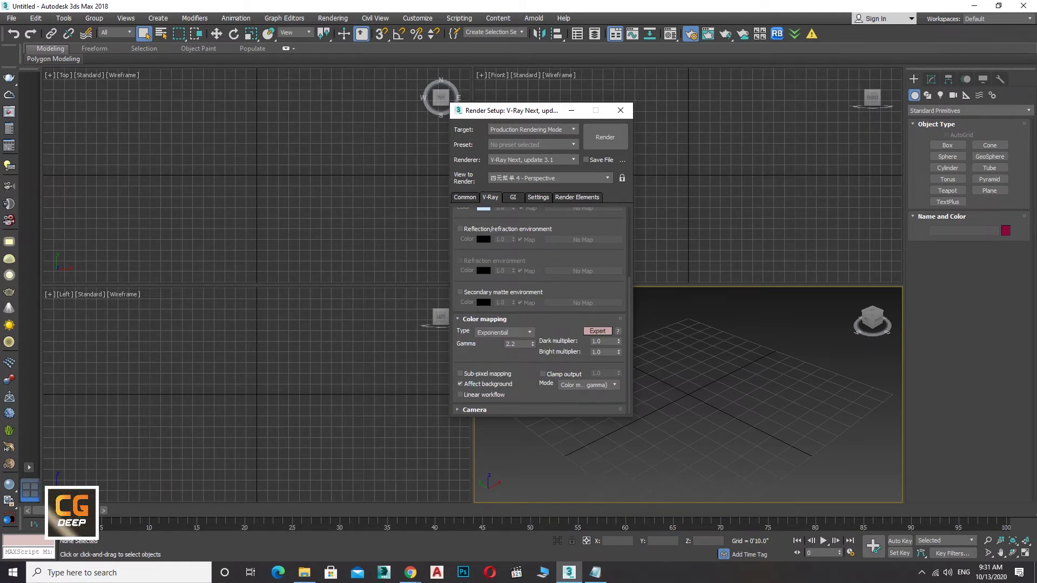
pyautogui.click(513, 197)
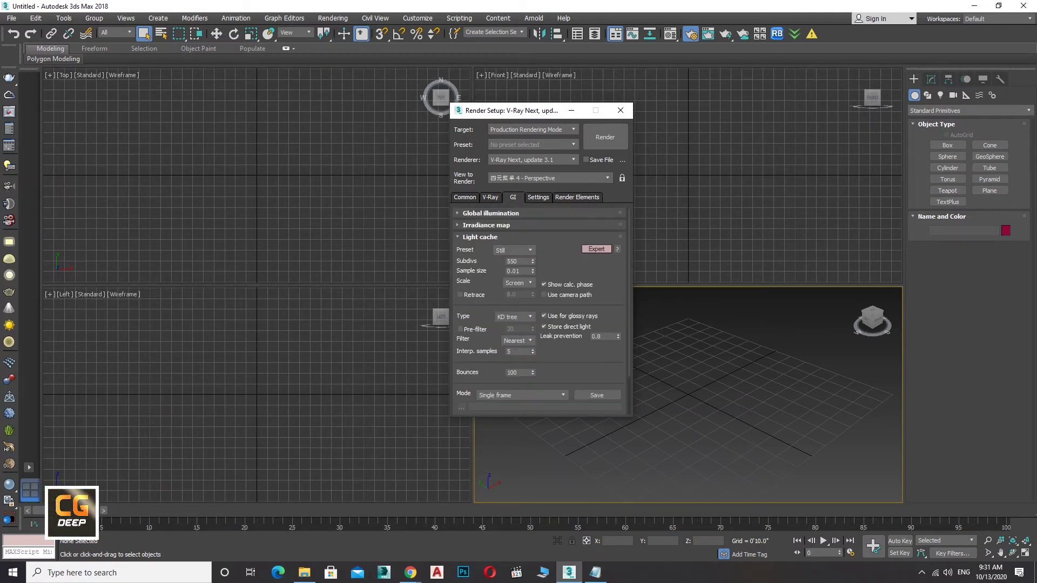
# Step: Enable ambient occlusion with 50 subdivs
pyautogui.click(486, 213)
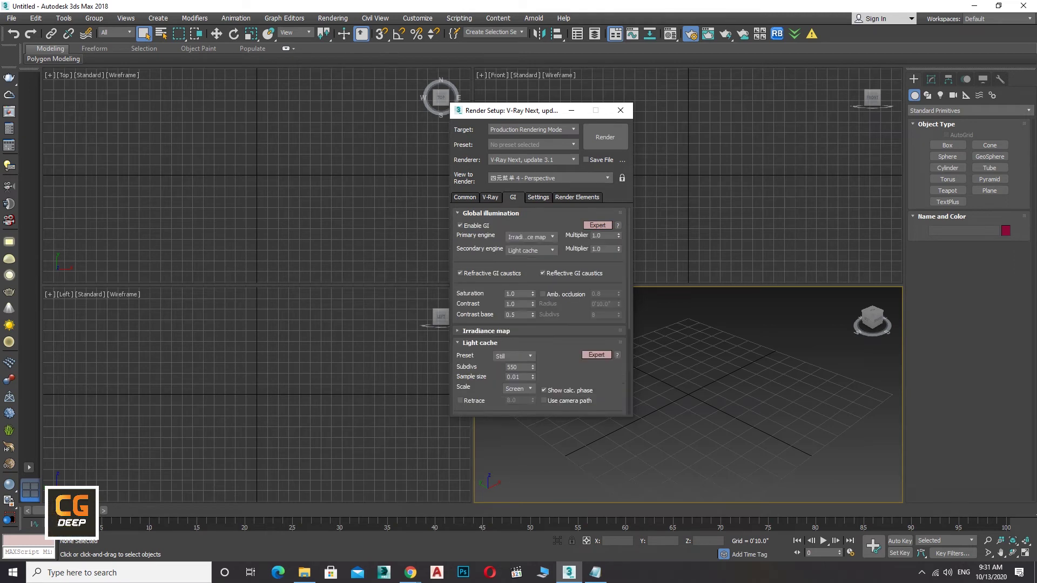
pyautogui.click(543, 294)
pyautogui.doubleClick(604, 314)
pyautogui.write('50')
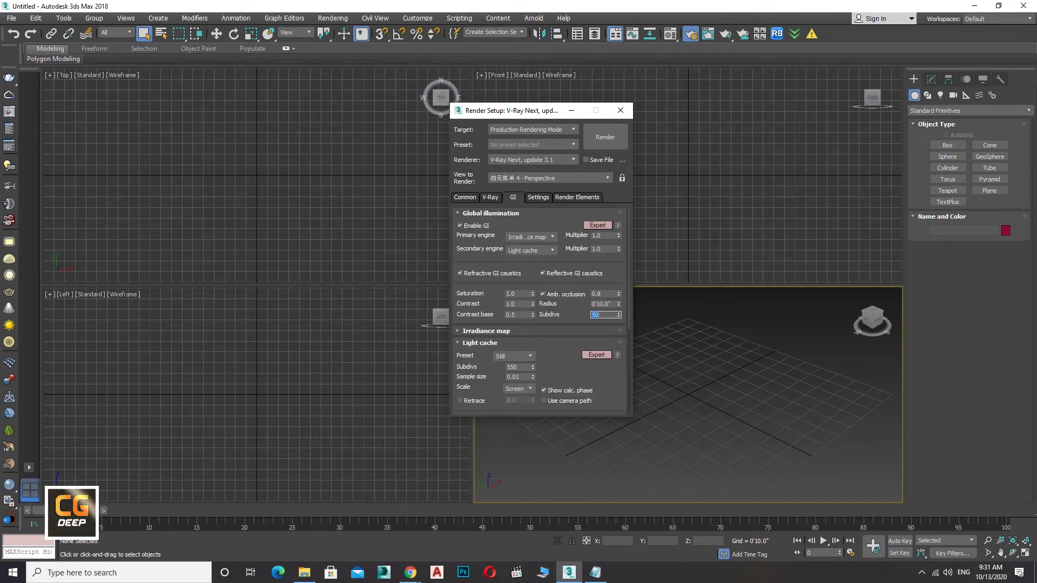
# Step: Set the irradiance map to the High preset with 80 Subdivs and 60 Interp. samples
pyautogui.click(486, 330)
pyautogui.scroll(-5, 540, 311)
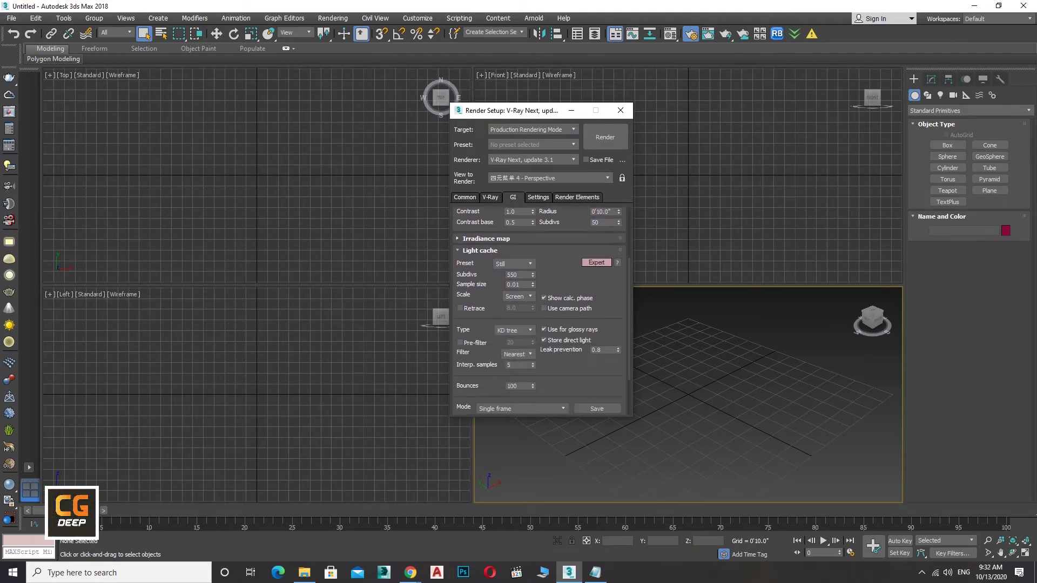
pyautogui.scroll(2, 540, 311)
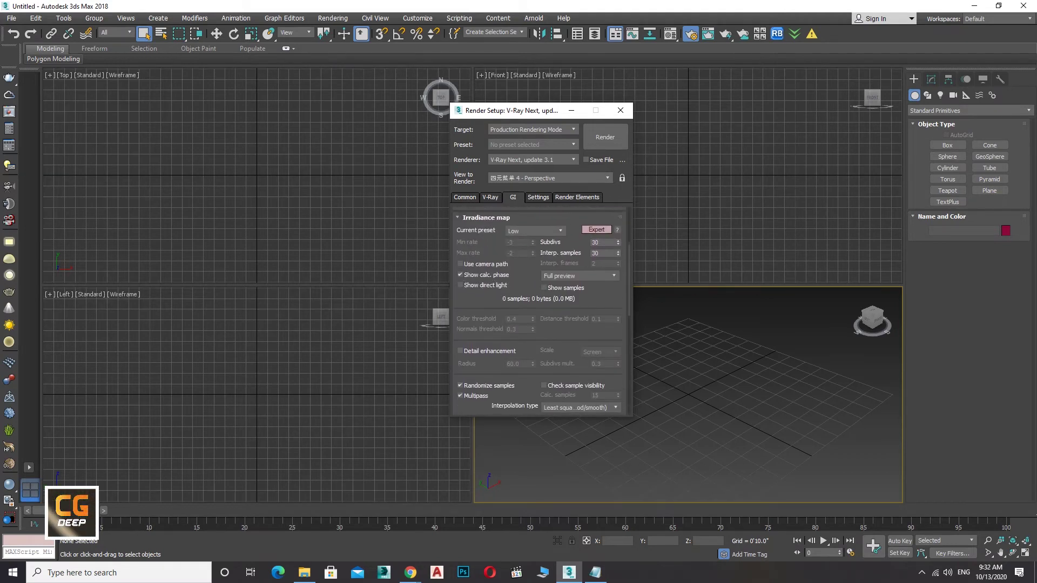
pyautogui.scroll(1, 540, 311)
pyautogui.click(535, 248)
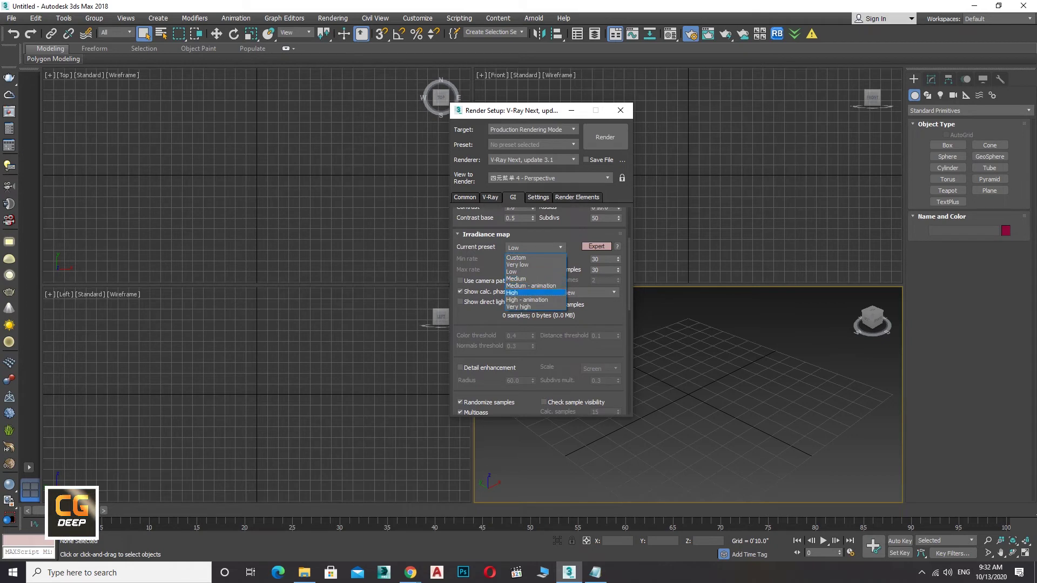
pyautogui.click(534, 293)
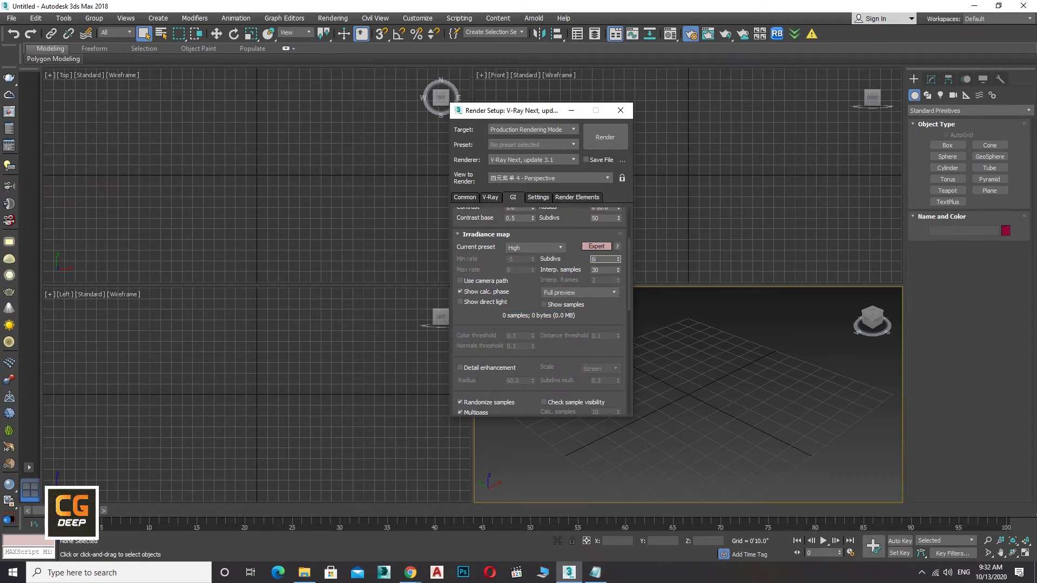
pyautogui.write('80')
pyautogui.press('Tab')
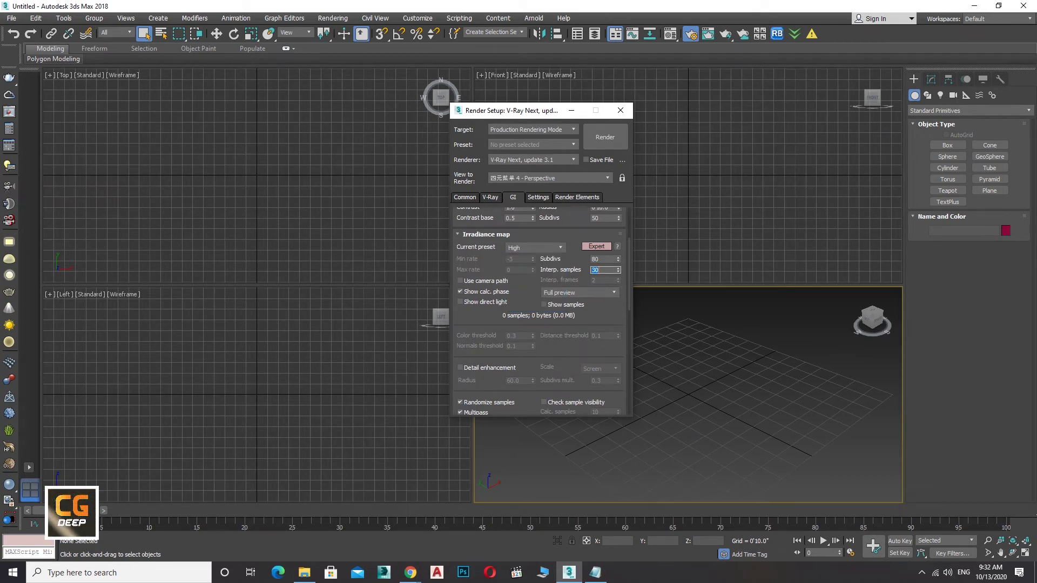
pyautogui.write('60')
pyautogui.scroll(-1, 540, 310)
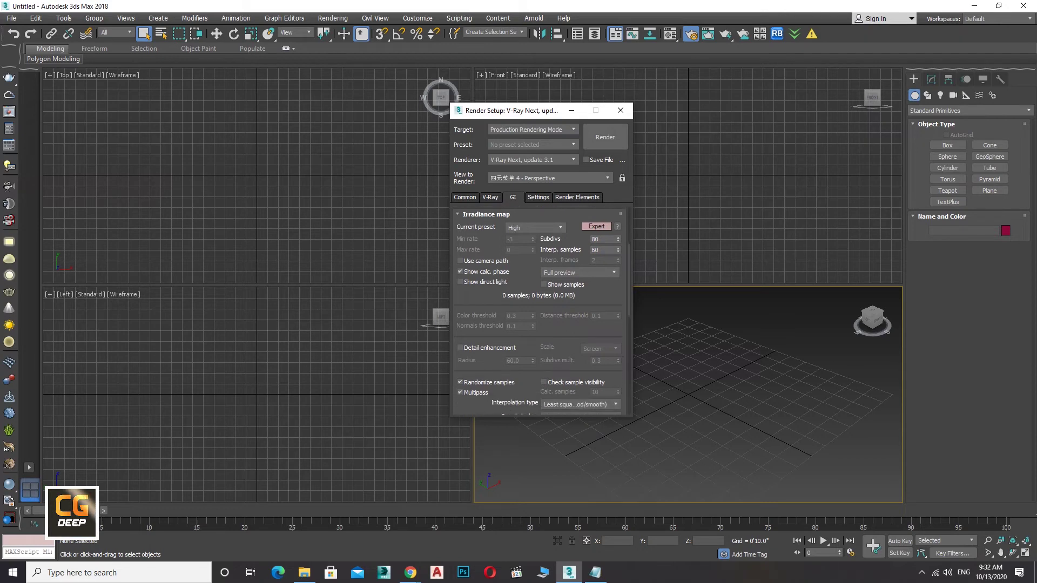
pyautogui.scroll(-1, 540, 310)
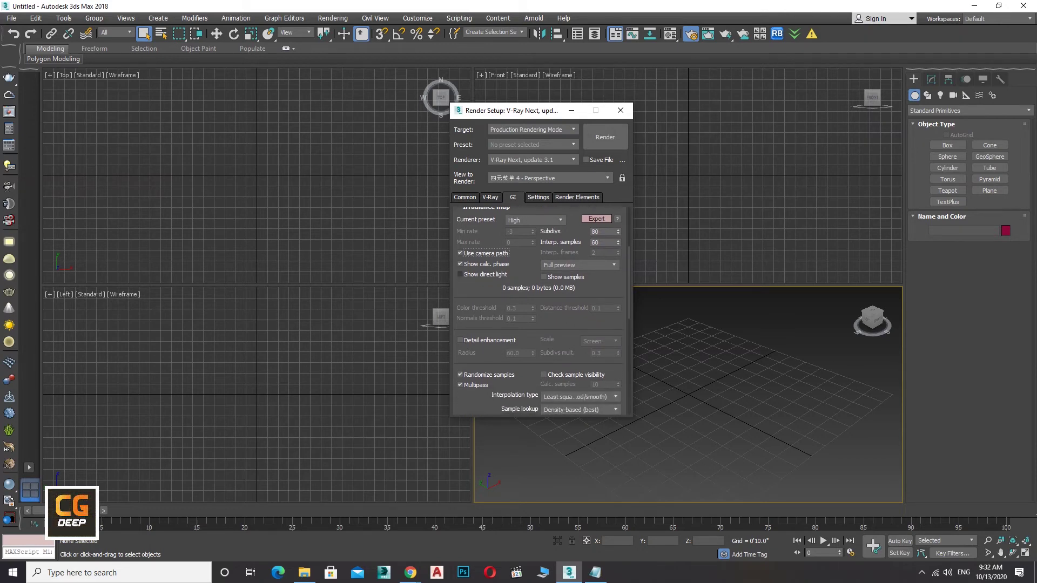
pyautogui.scroll(-1, 540, 310)
pyautogui.scroll(-1, 540, 310)
pyautogui.scroll(-1, 540, 310)
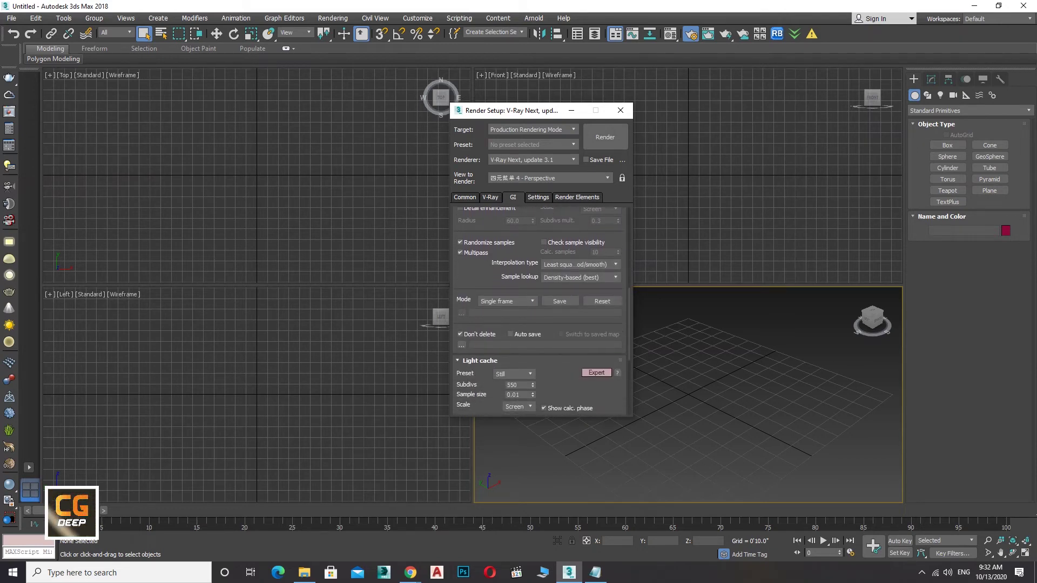
pyautogui.scroll(-1, 539, 311)
pyautogui.scroll(-2, 538, 311)
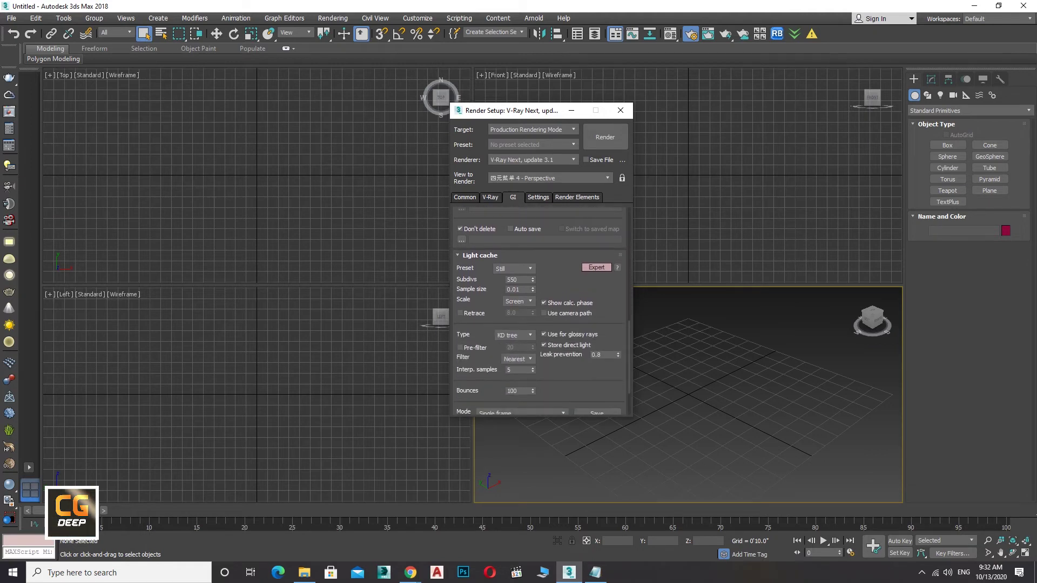
# Step: Enable light cache Retrace at 4.0 and turn on Pre-filter
pyautogui.click(514, 269)
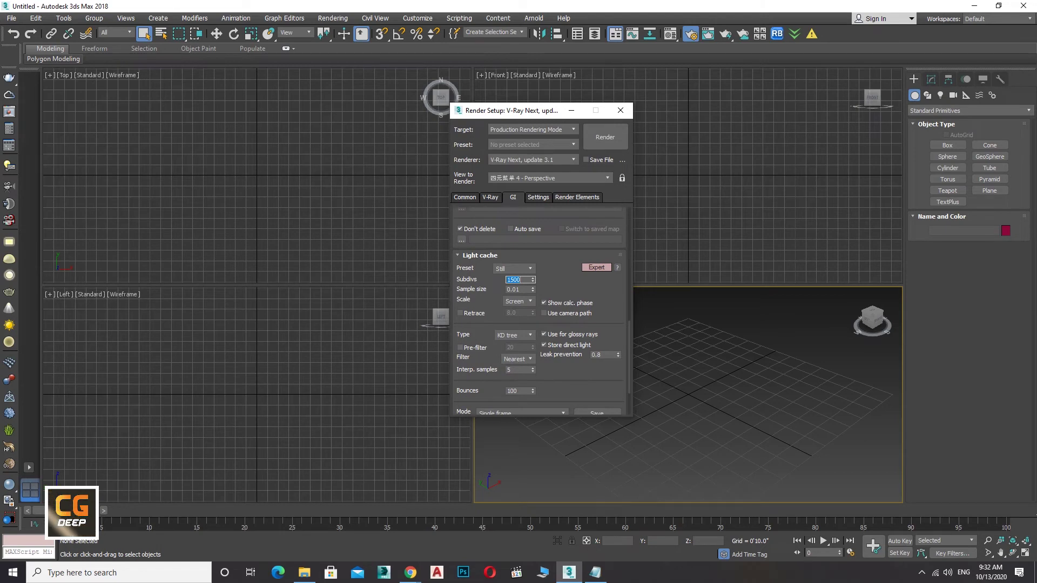
pyautogui.scroll(-1, 470, 294)
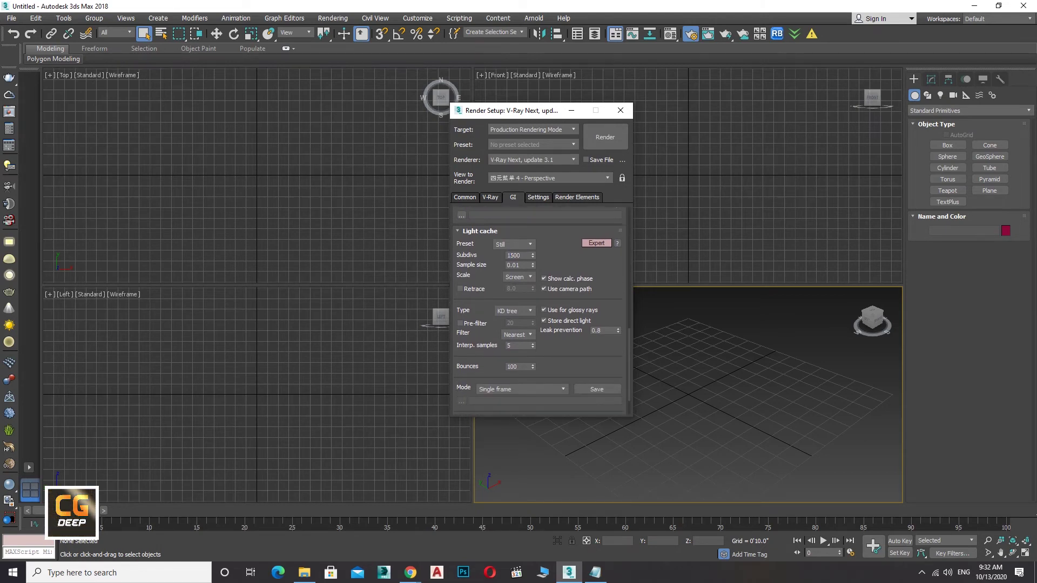
pyautogui.click(460, 289)
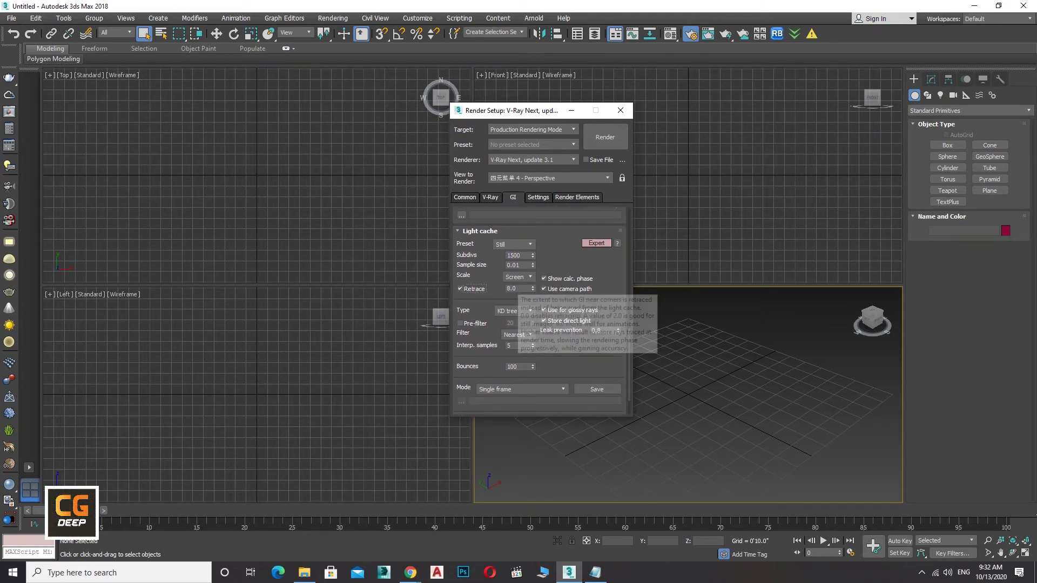
pyautogui.write('4')
pyautogui.press('Return')
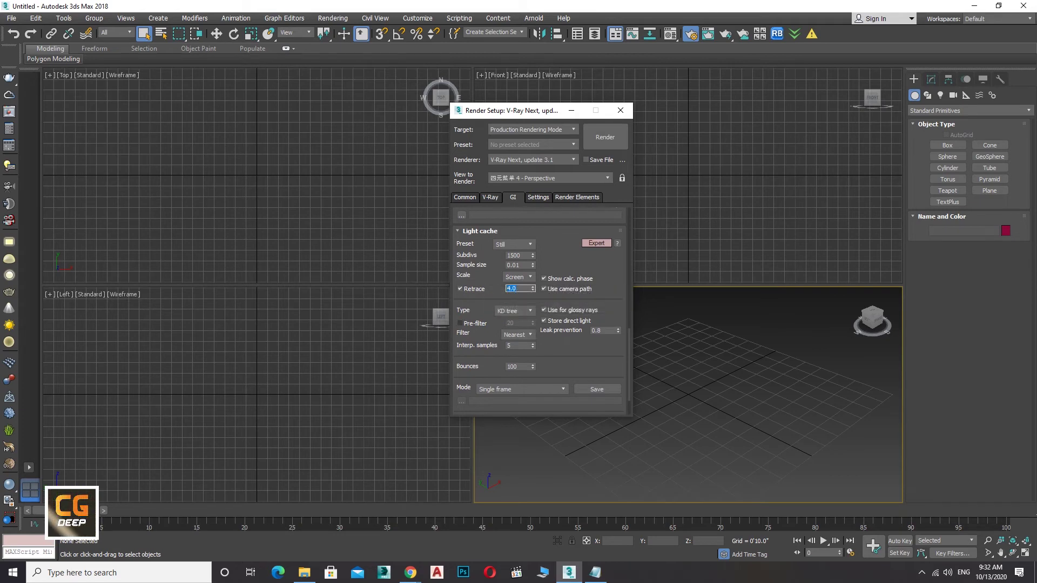
pyautogui.click(460, 323)
pyautogui.scroll(-2, 540, 324)
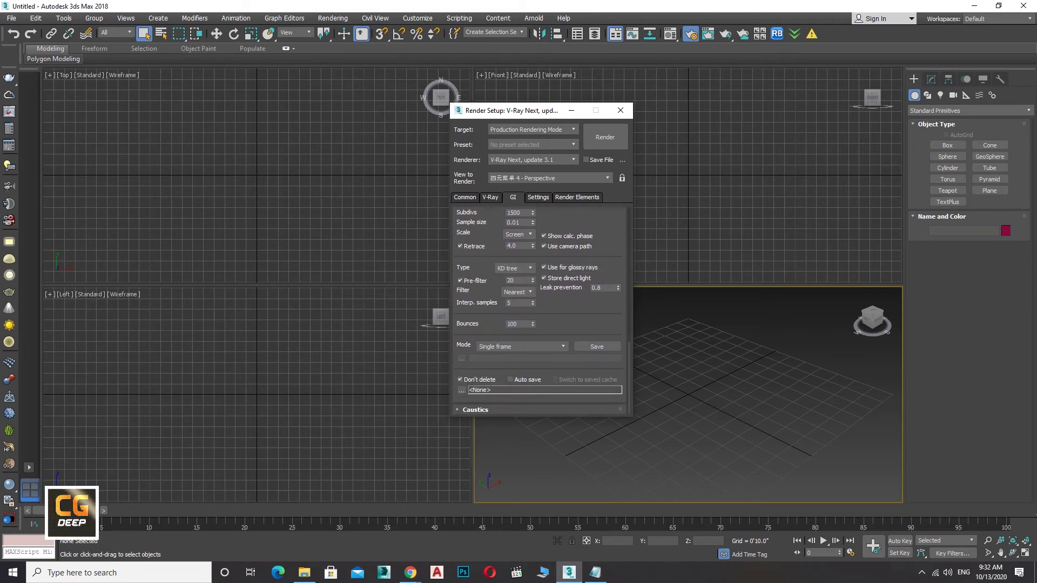
pyautogui.click(475, 409)
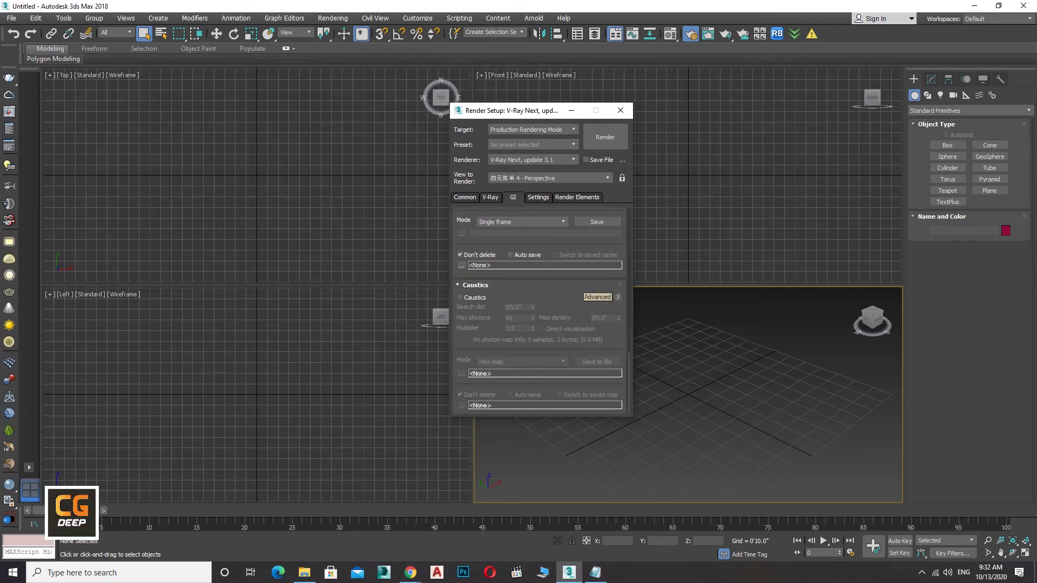
# Step: Set the dynamic memory limit to 4000 MB and default geometry to Dynamic
pyautogui.click(538, 197)
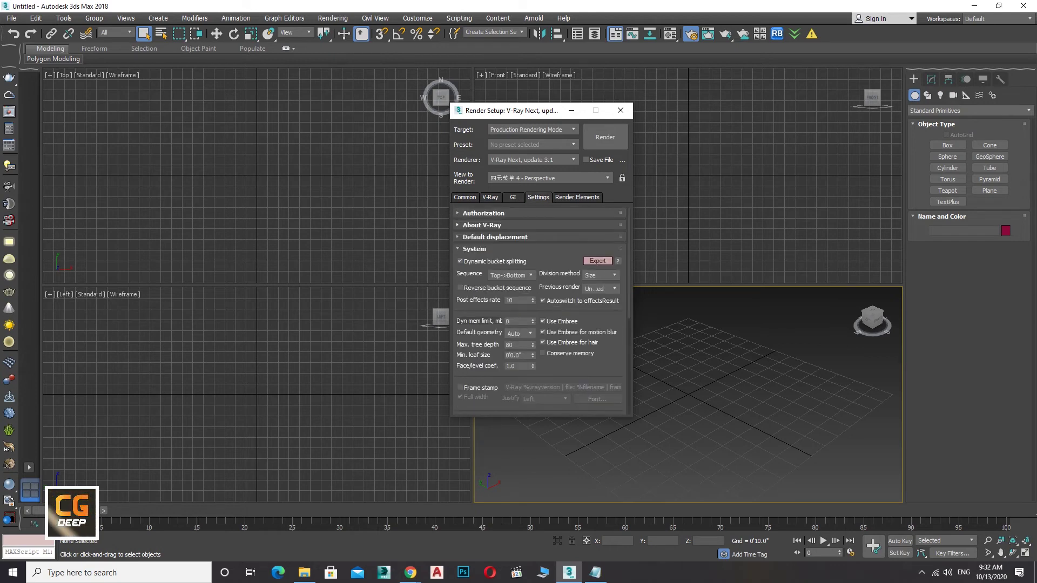
pyautogui.click(511, 276)
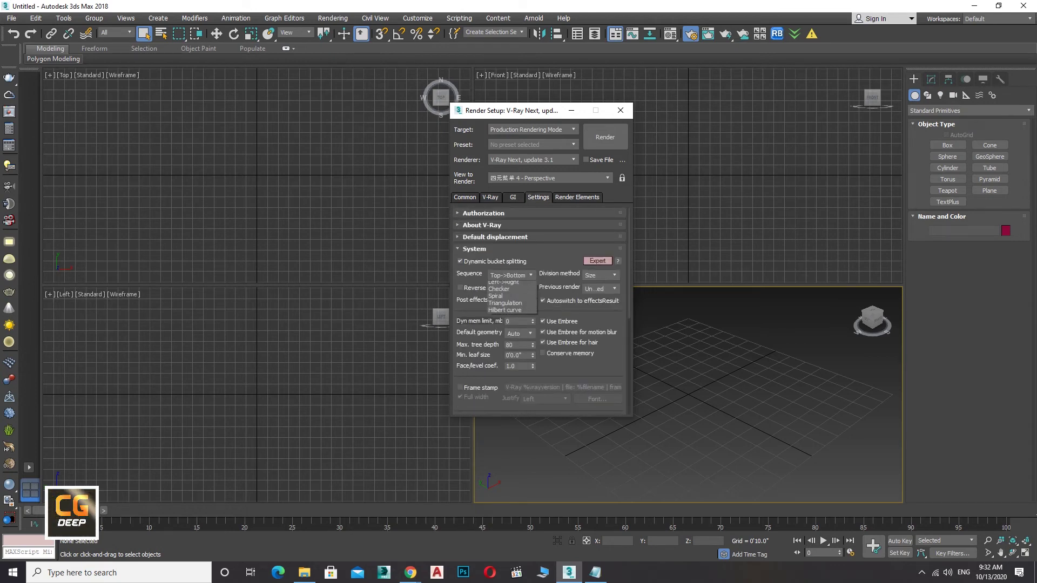
pyautogui.click(510, 276)
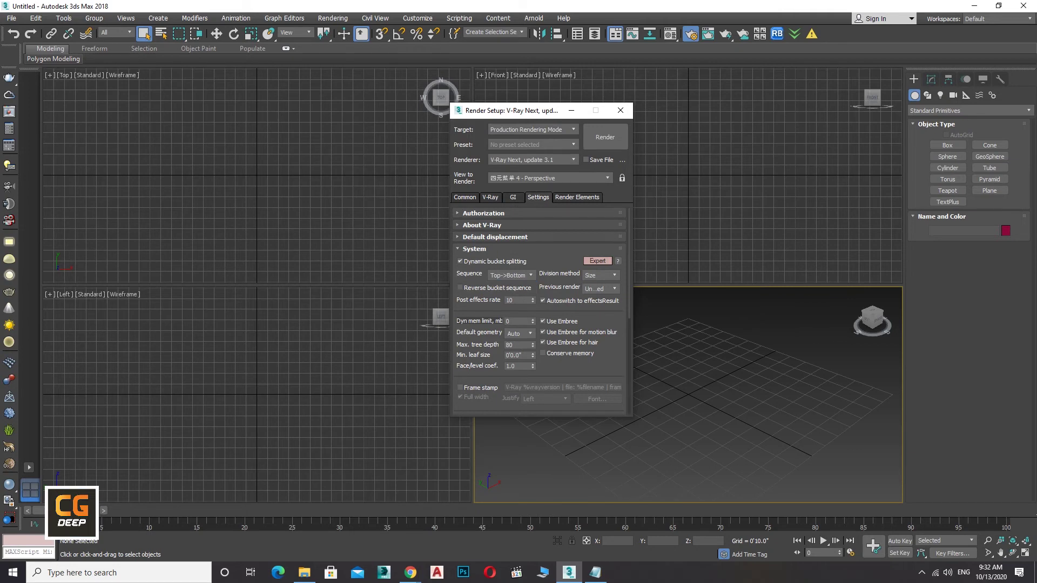
pyautogui.write('4000')
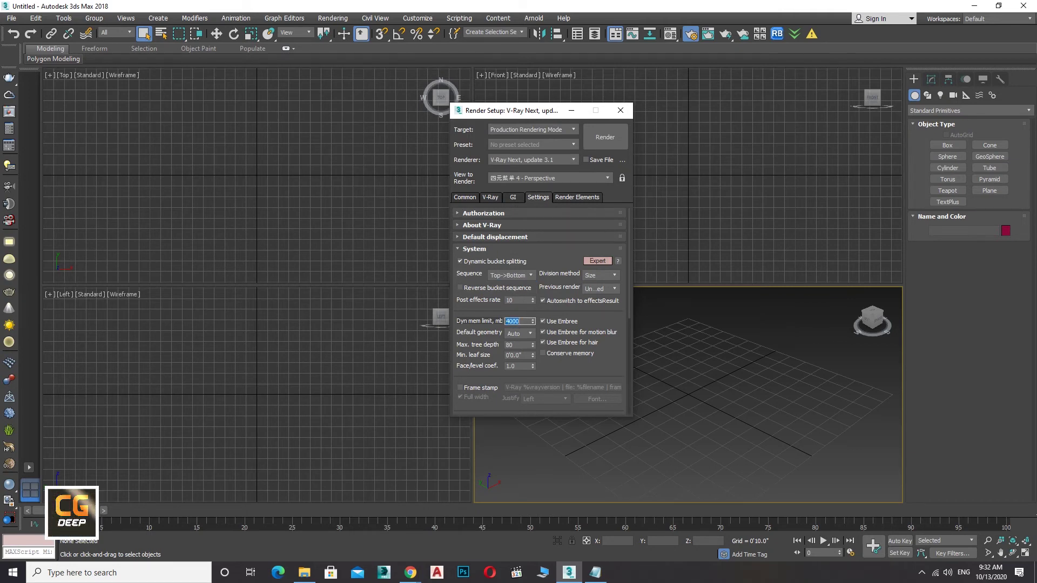
pyautogui.click(518, 334)
pyautogui.click(517, 350)
# Step: Turn off Use Embree for motion blur and for hair
pyautogui.scroll(-1, 539, 311)
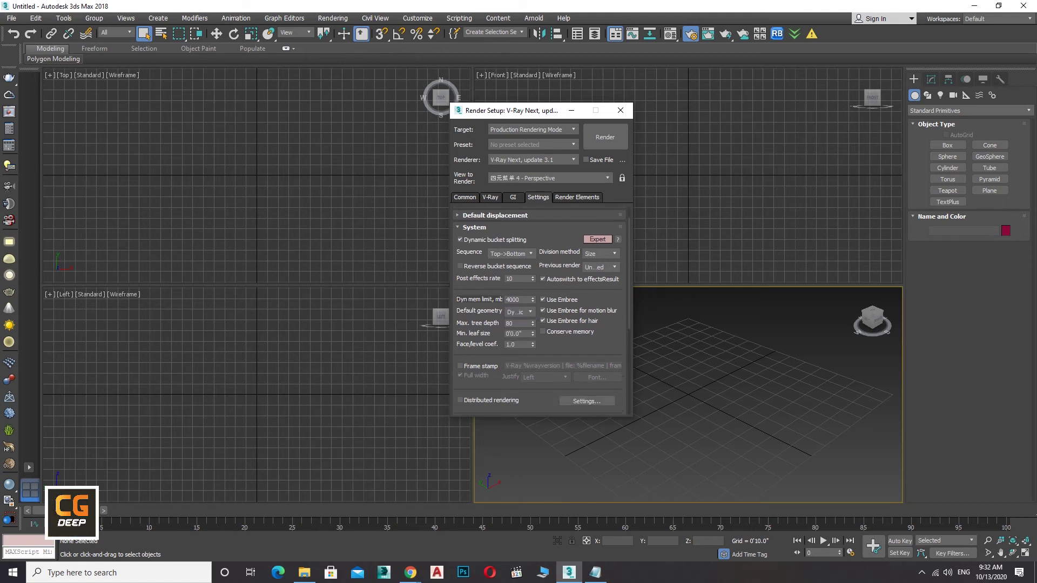
pyautogui.scroll(-3, 540, 260)
pyautogui.click(543, 242)
pyautogui.click(543, 252)
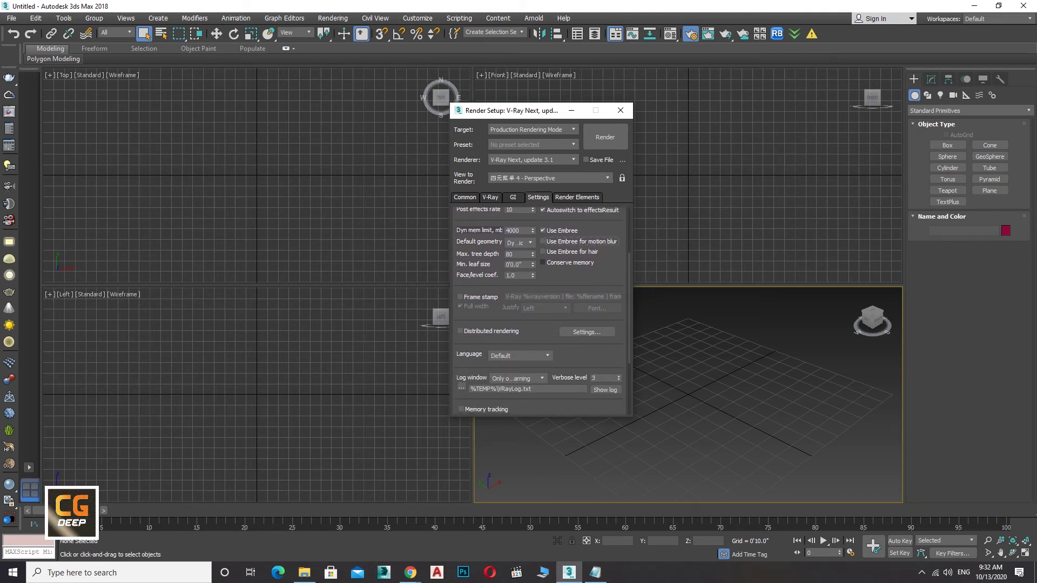
pyautogui.scroll(-2, 543, 262)
pyautogui.scroll(-3, 542, 263)
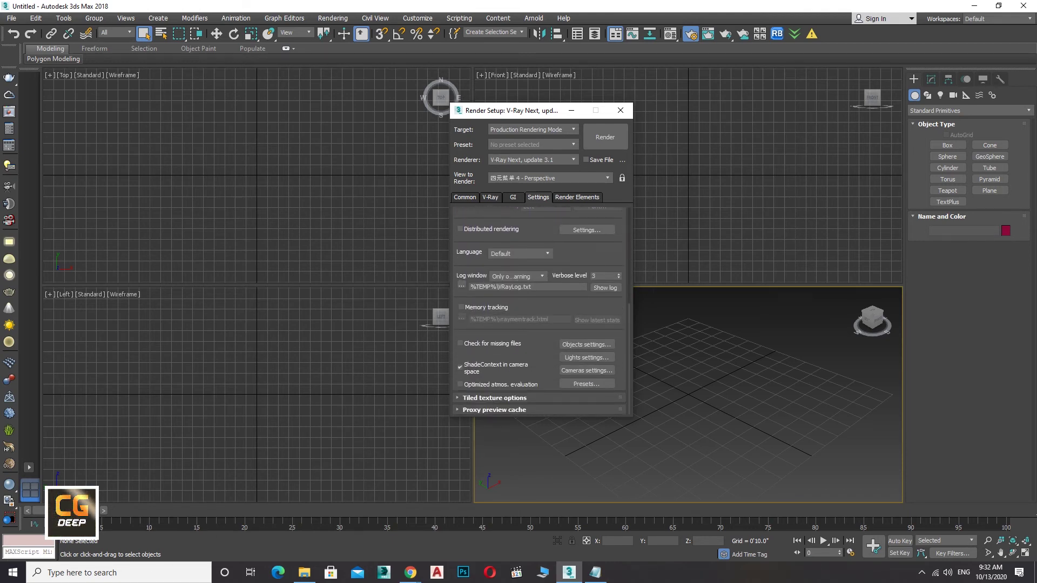
pyautogui.scroll(1, 540, 311)
pyautogui.scroll(2, 541, 311)
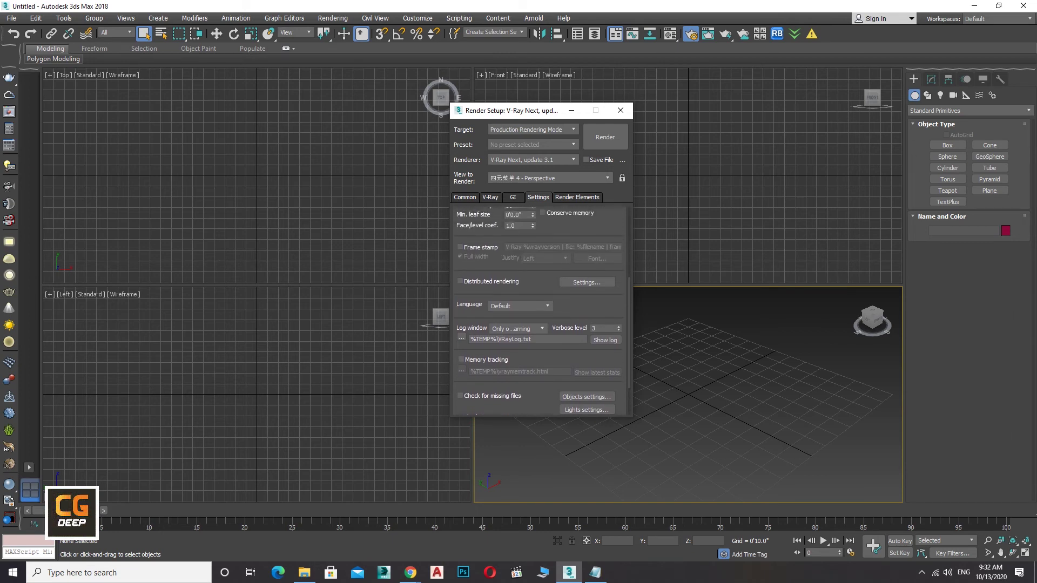
pyautogui.scroll(1, 540, 311)
pyautogui.scroll(2, 540, 311)
pyautogui.scroll(3, 540, 311)
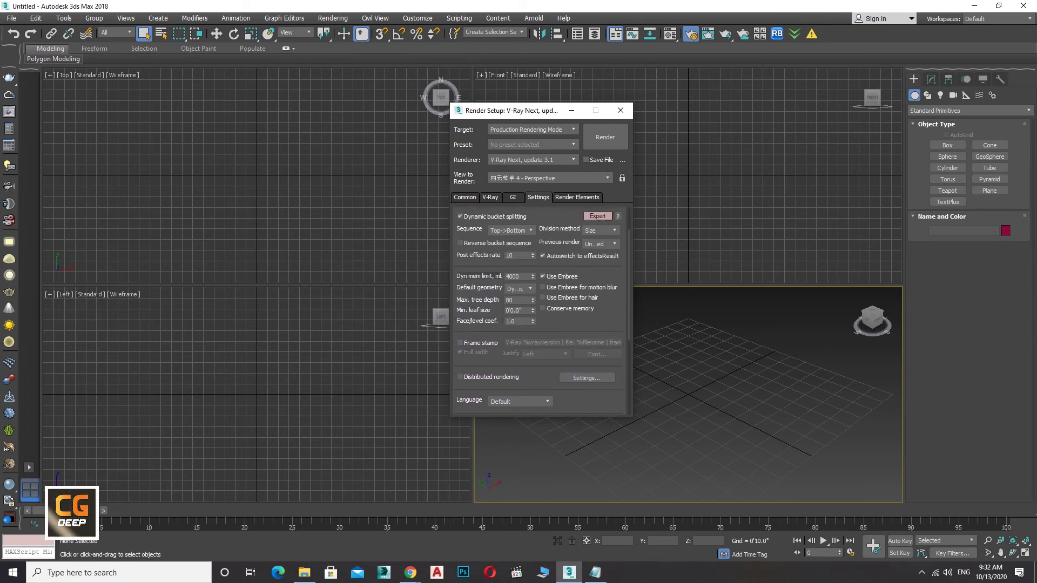
pyautogui.scroll(3, 540, 311)
pyautogui.scroll(-10, 540, 311)
pyautogui.scroll(-1, 540, 311)
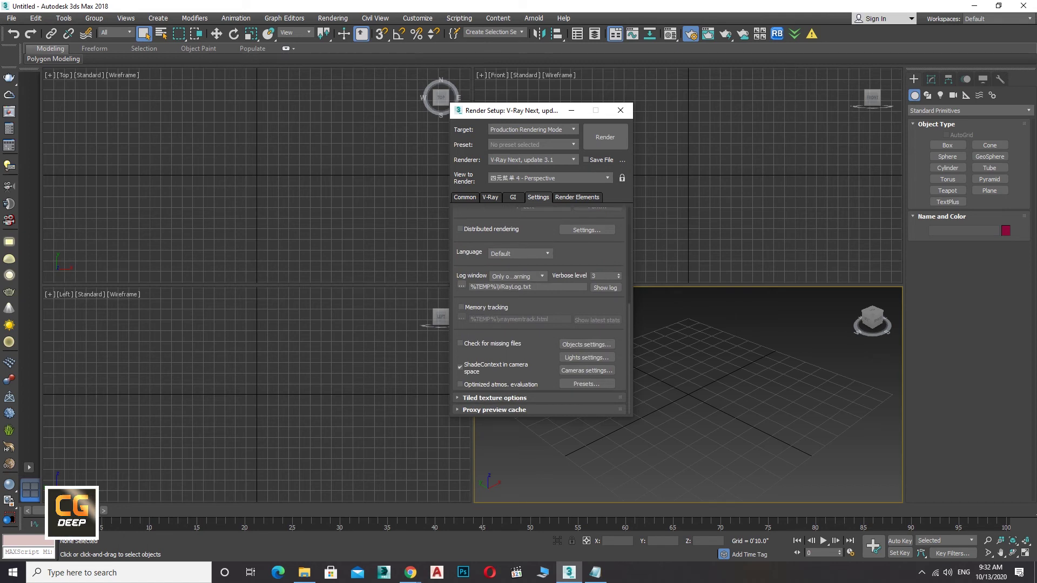
# Step: Expand the tiled texture and proxy preview cache options in the System rollout
pyautogui.click(494, 397)
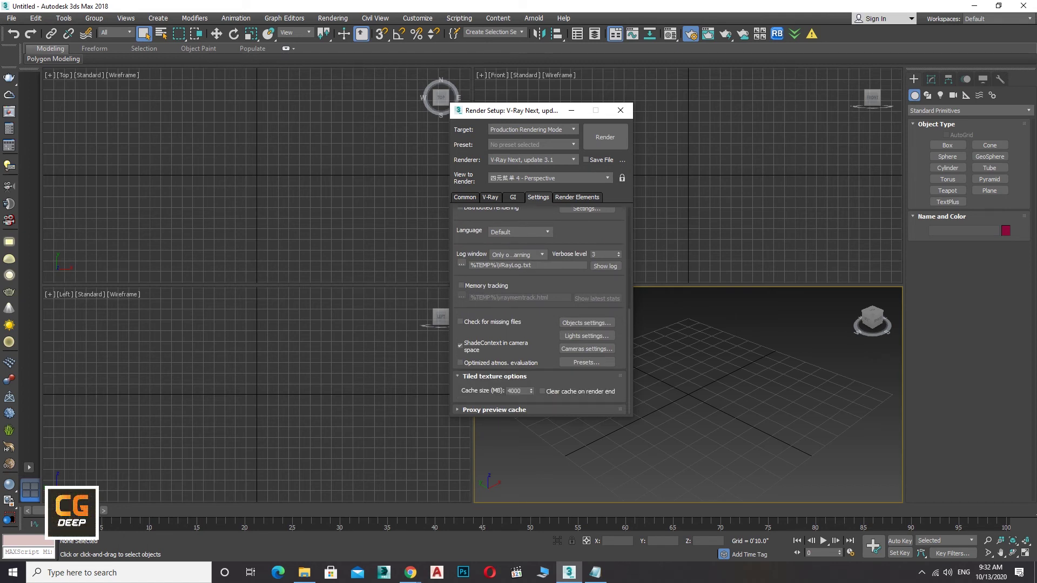
pyautogui.click(494, 410)
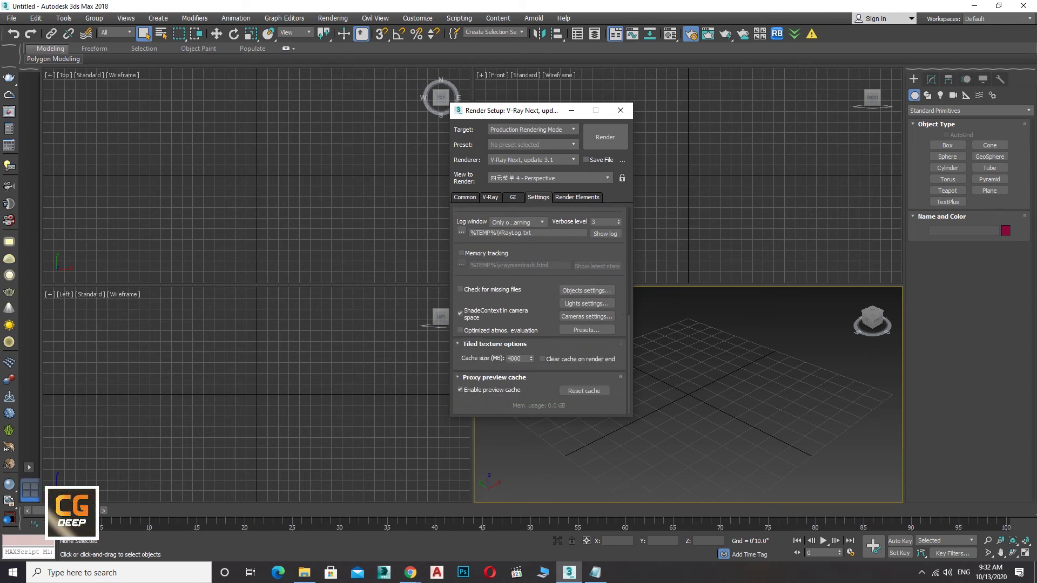
pyautogui.scroll(-1, 540, 311)
pyautogui.scroll(2, 540, 311)
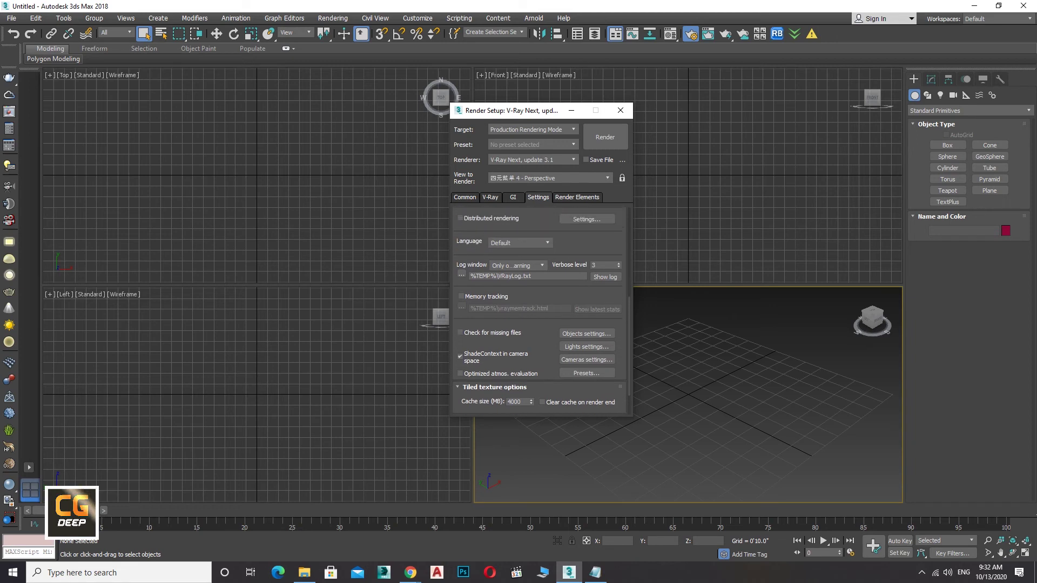
pyautogui.scroll(2, 540, 310)
pyautogui.scroll(1, 540, 310)
pyautogui.scroll(1, 540, 311)
pyautogui.scroll(2, 540, 311)
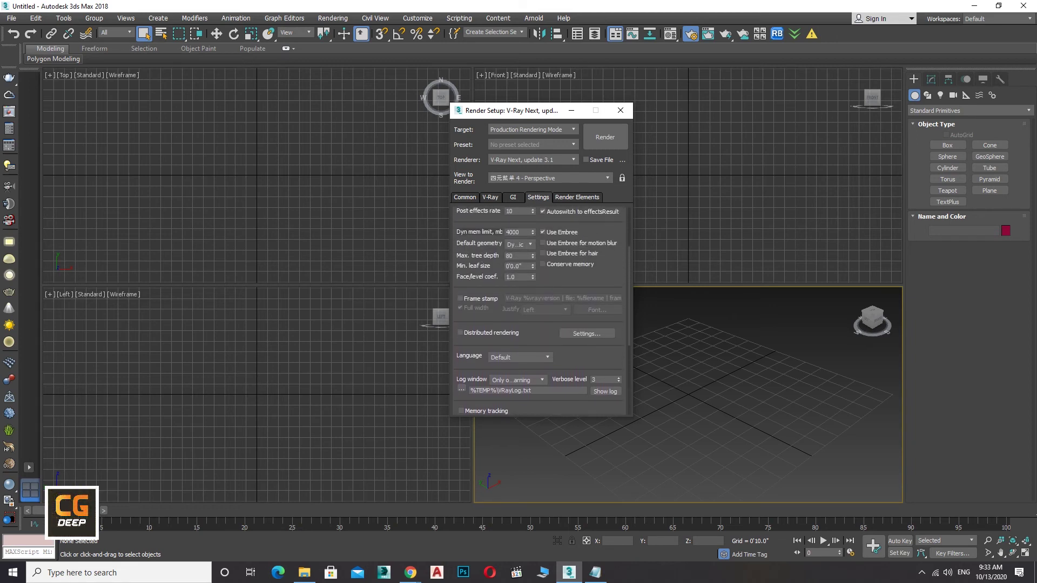
pyautogui.scroll(1, 540, 310)
# Step: Open the render element picker and select VRayAlpha and VRayLighting
pyautogui.click(577, 197)
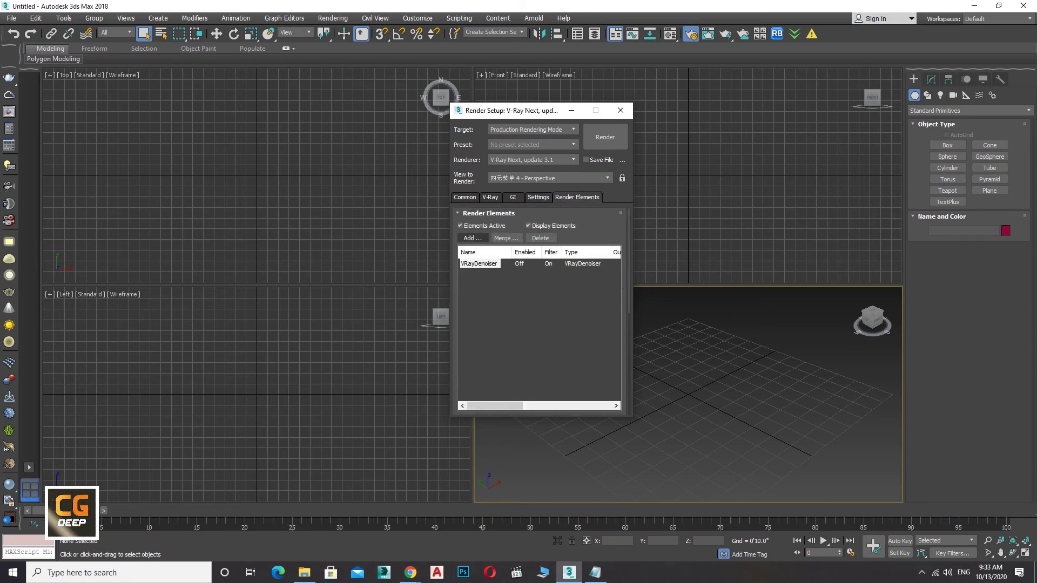
pyautogui.click(470, 238)
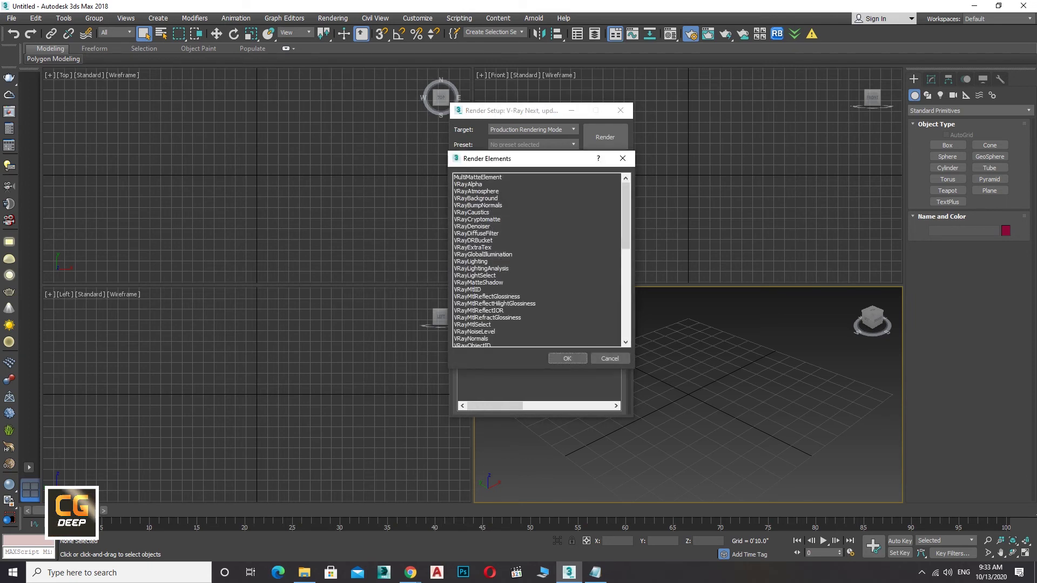
pyautogui.click(467, 184)
pyautogui.keyDown('ctrl'); pyautogui.click(470, 261); pyautogui.keyUp('ctrl')
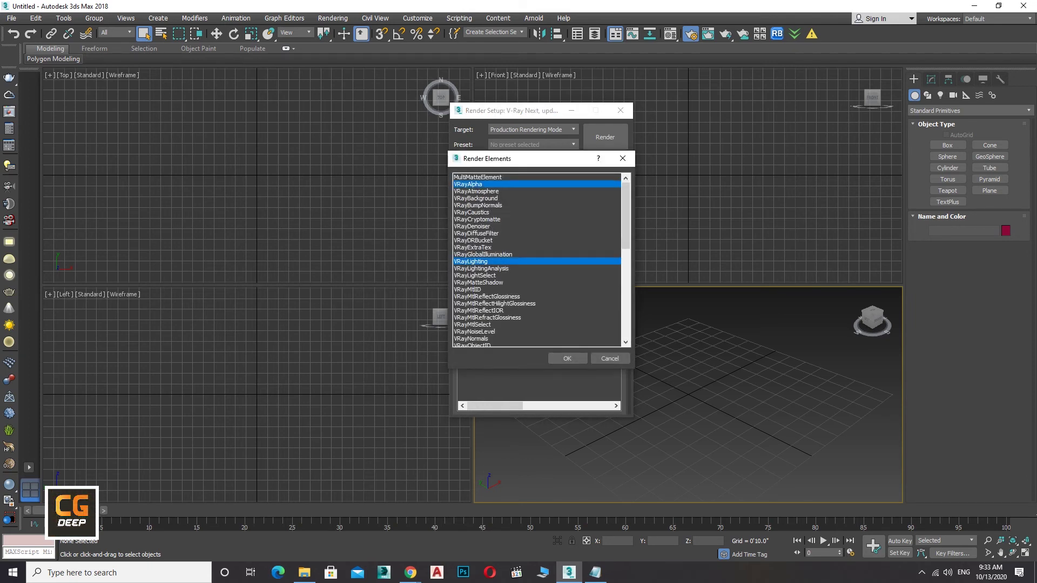
pyautogui.scroll(-1, 538, 259)
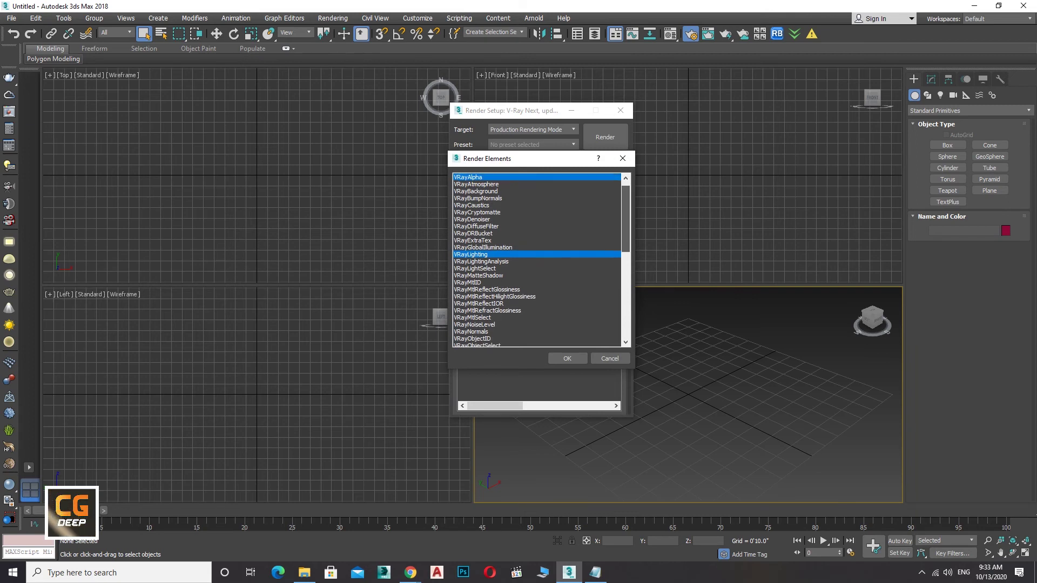
pyautogui.scroll(-1, 537, 259)
pyautogui.scroll(-2, 537, 259)
pyautogui.scroll(-1, 538, 260)
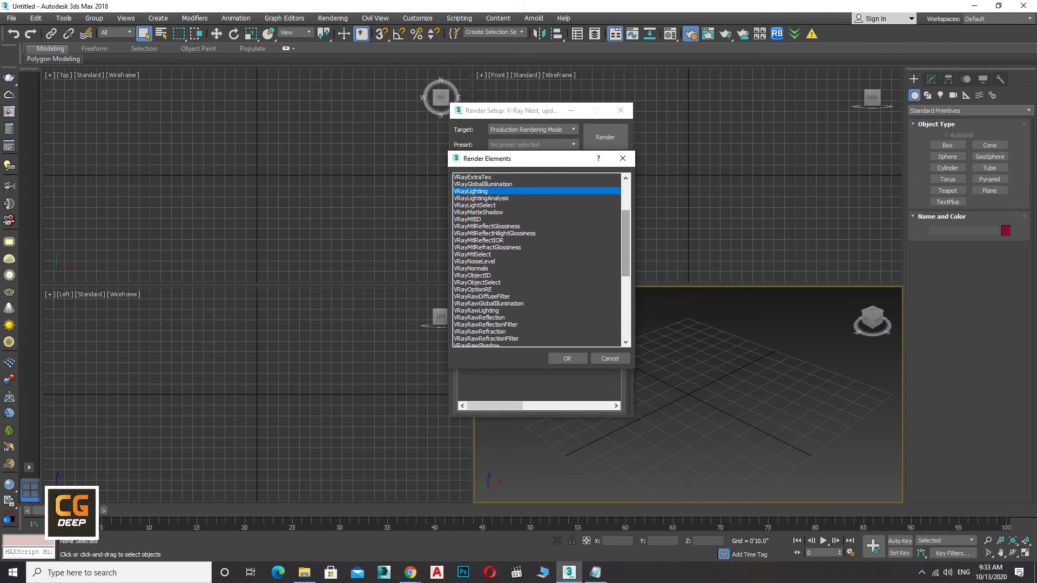
pyautogui.scroll(-2, 537, 259)
pyautogui.scroll(-1, 537, 259)
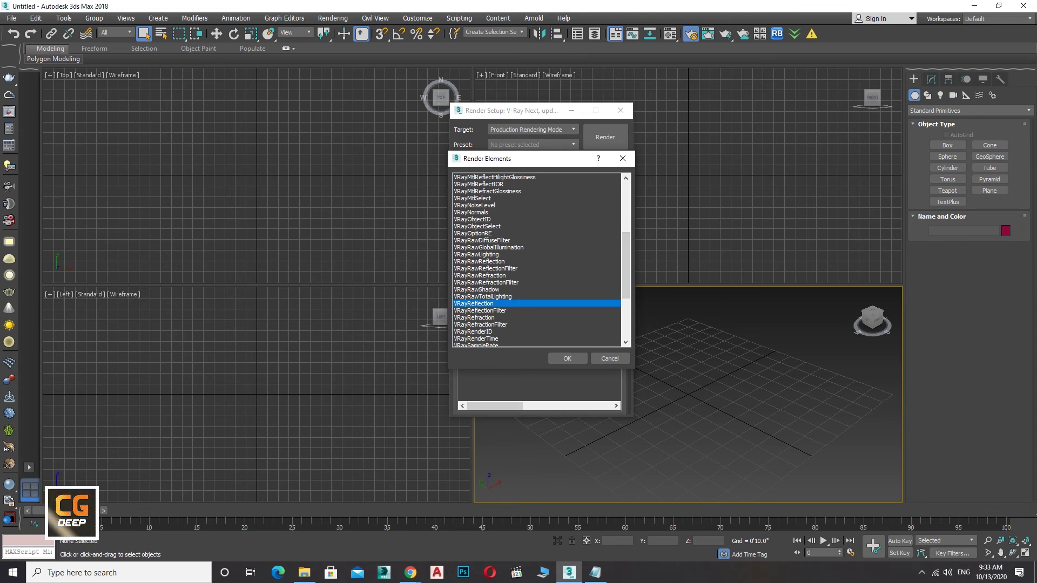
# Step: Also select VRayReflection, VRayShadows, VRayRefraction and VRayRenderID, and add them
pyautogui.click(476, 303)
pyautogui.scroll(-1, 537, 259)
pyautogui.scroll(-2, 538, 259)
pyautogui.scroll(-1, 538, 259)
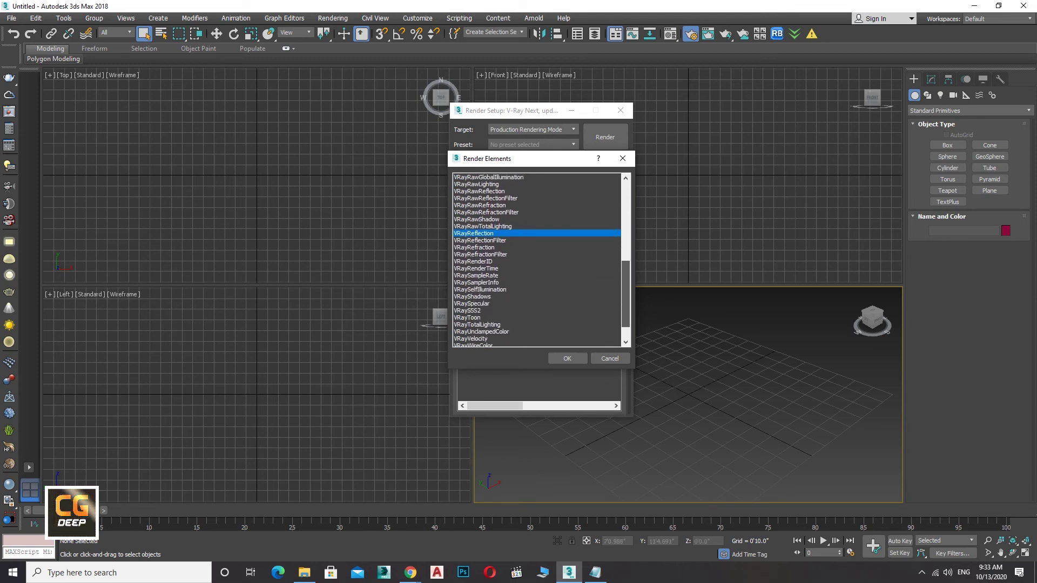
pyautogui.keyDown('ctrl'); pyautogui.click(472, 297); pyautogui.keyUp('ctrl')
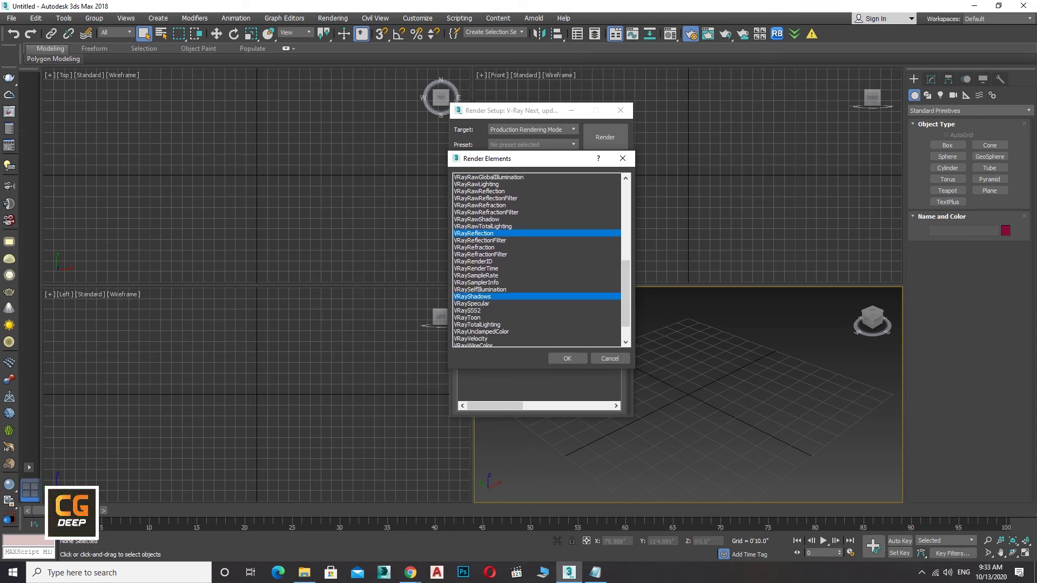
pyautogui.keyDown('ctrl'); pyautogui.click(473, 261); pyautogui.keyUp('ctrl')
pyautogui.click(567, 359)
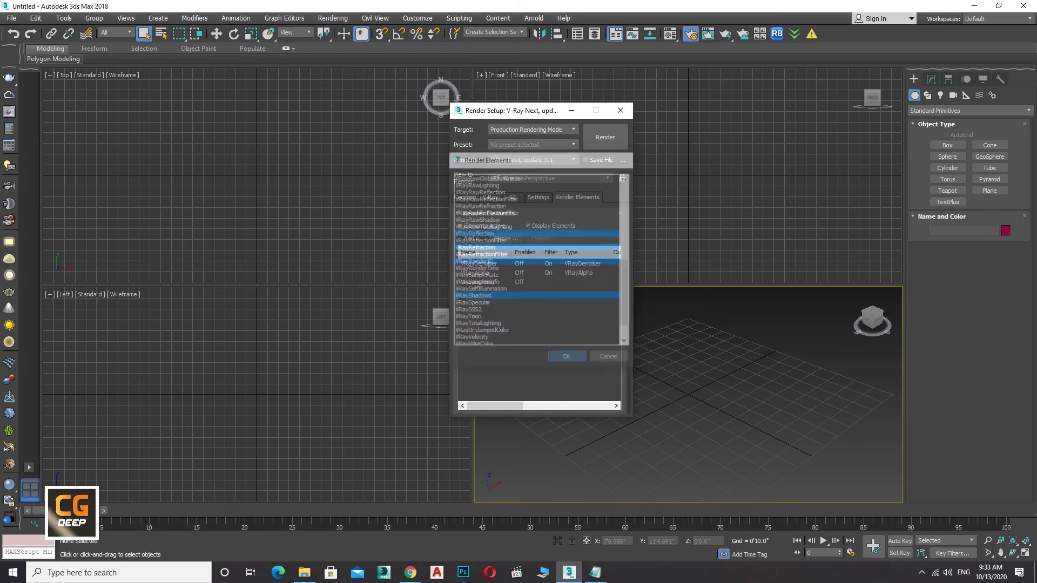